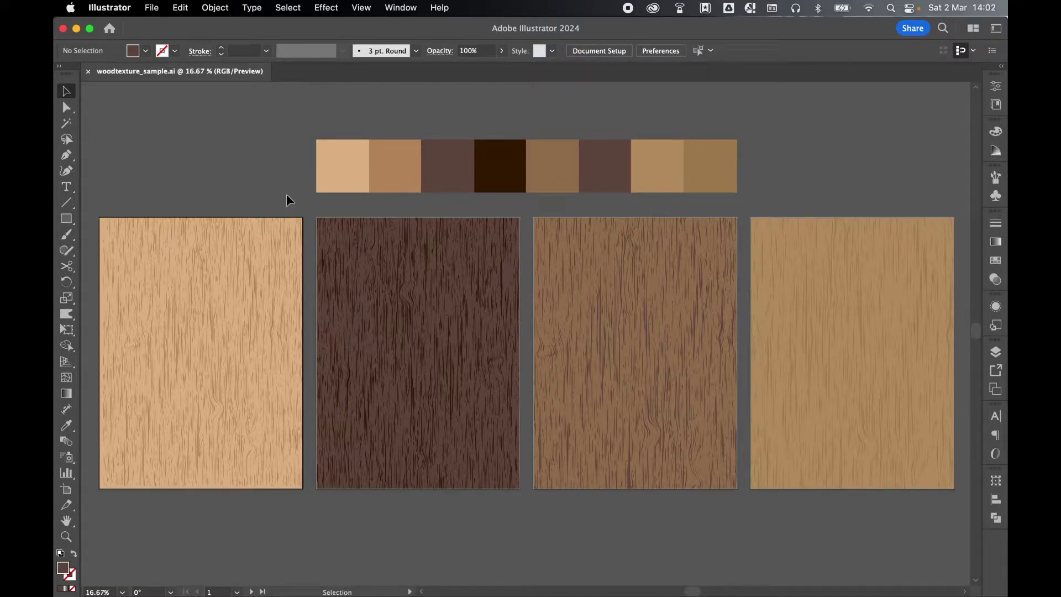
# Set up a new Web document at 1200 × 1600 px in portrait orientation
pyautogui.click(151, 7)
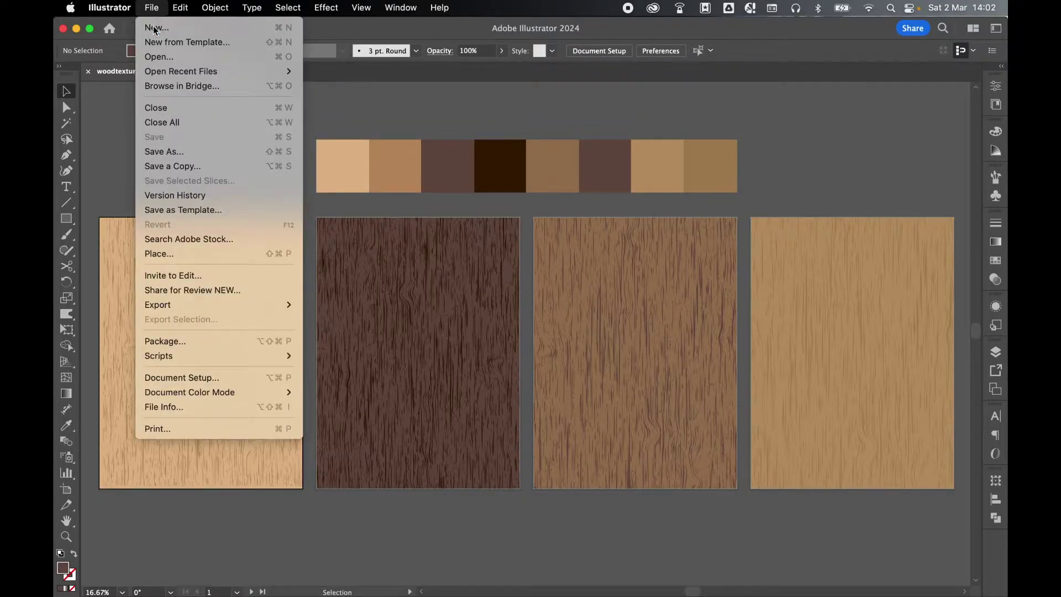
pyautogui.click(157, 24)
pyautogui.click(337, 104)
pyautogui.click(729, 198)
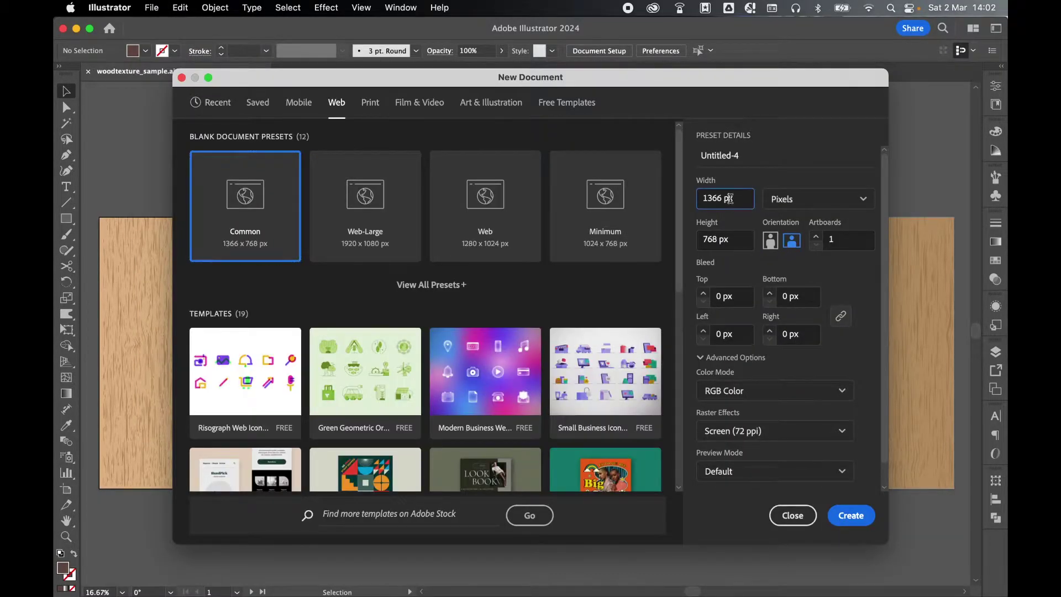
pyautogui.write('1200')
pyautogui.press('Tab')
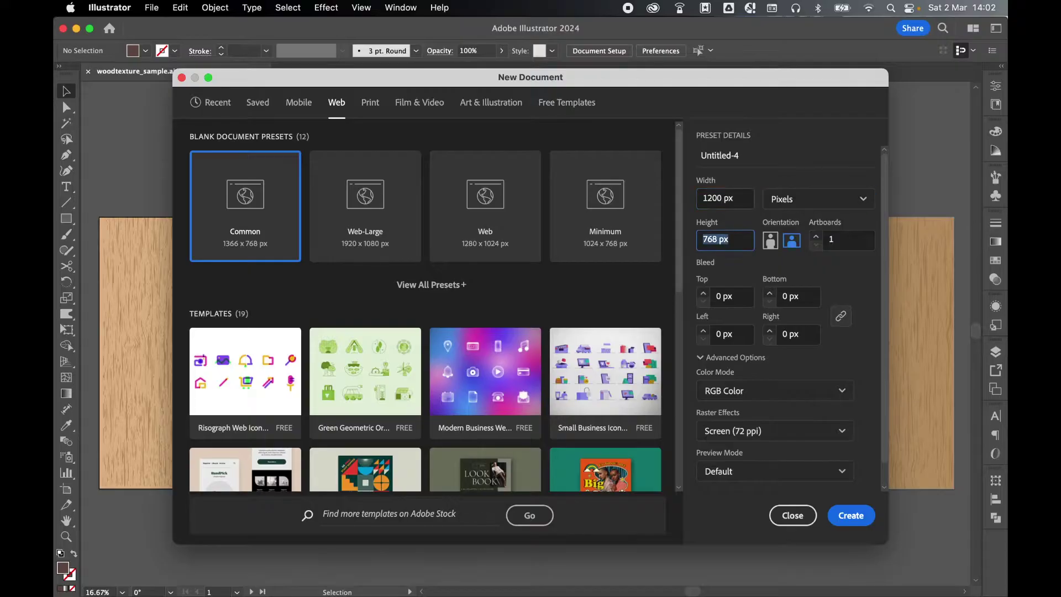
pyautogui.write('1600')
pyautogui.click(768, 242)
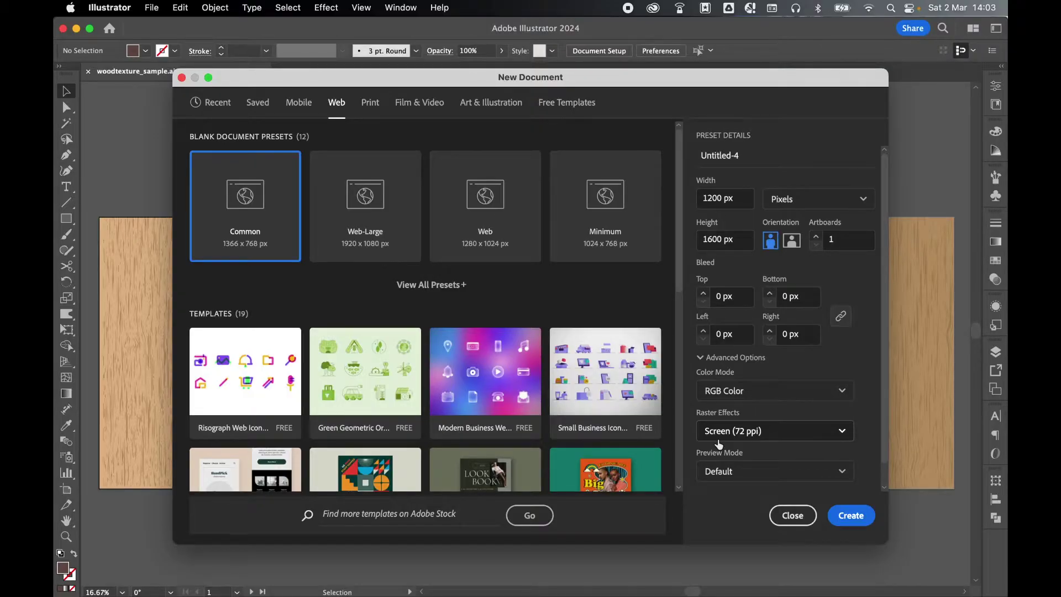
# Create the 1200 × 1600 px document and set the stroke colour to None
pyautogui.click(849, 516)
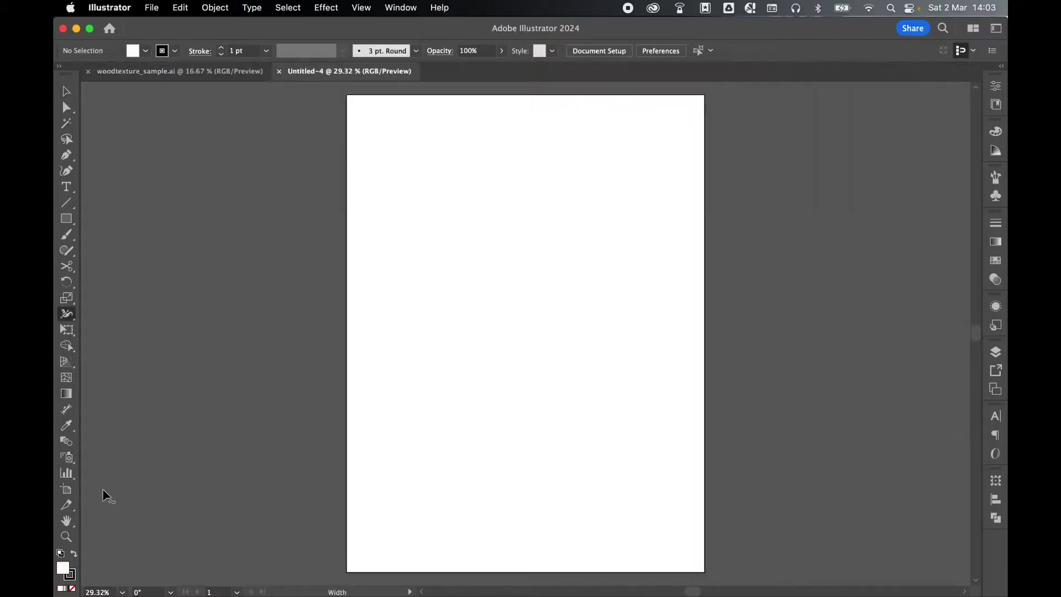
pyautogui.click(72, 577)
pyautogui.click(73, 589)
pyautogui.click(65, 569)
# Draw a wide rectangle across the artboard's middle and fill it with orange-red
pyautogui.moveTo(67, 218); pyautogui.dragTo(97, 218)
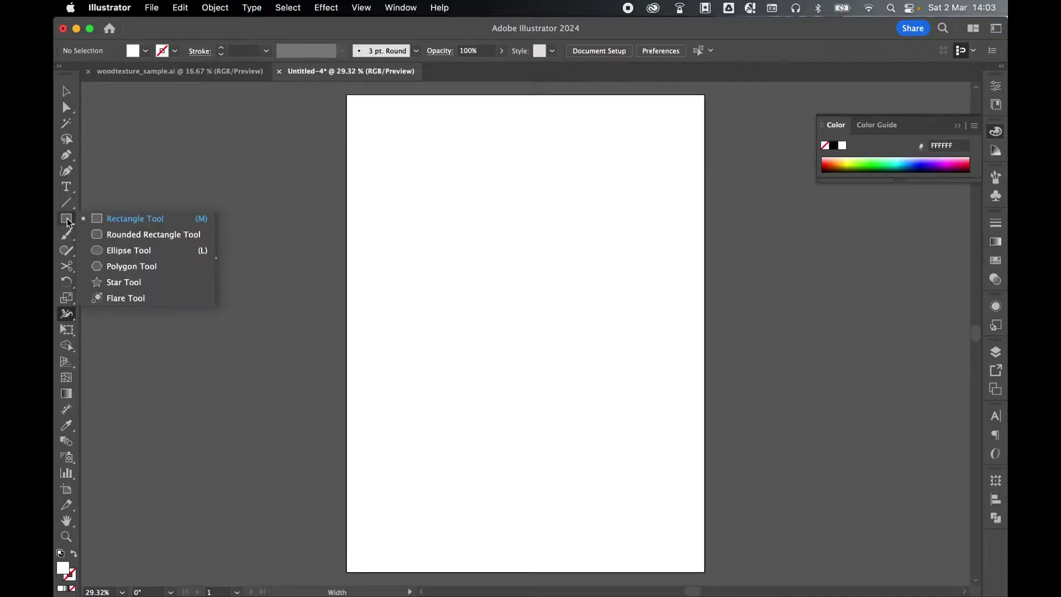
pyautogui.click(96, 218)
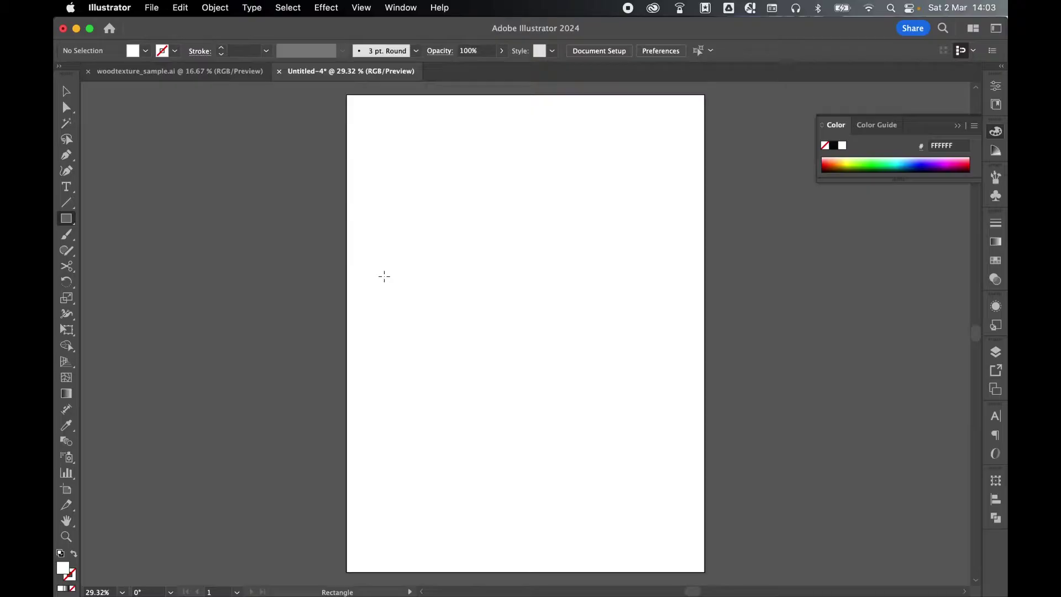
pyautogui.moveTo(384, 275); pyautogui.dragTo(671, 351)
pyautogui.click(995, 262)
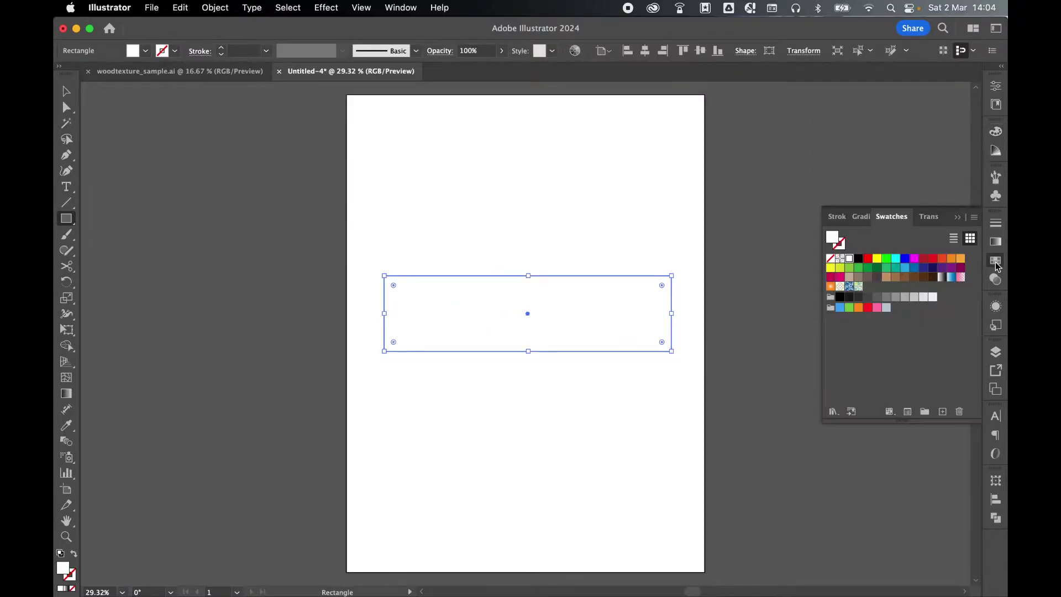
pyautogui.click(941, 259)
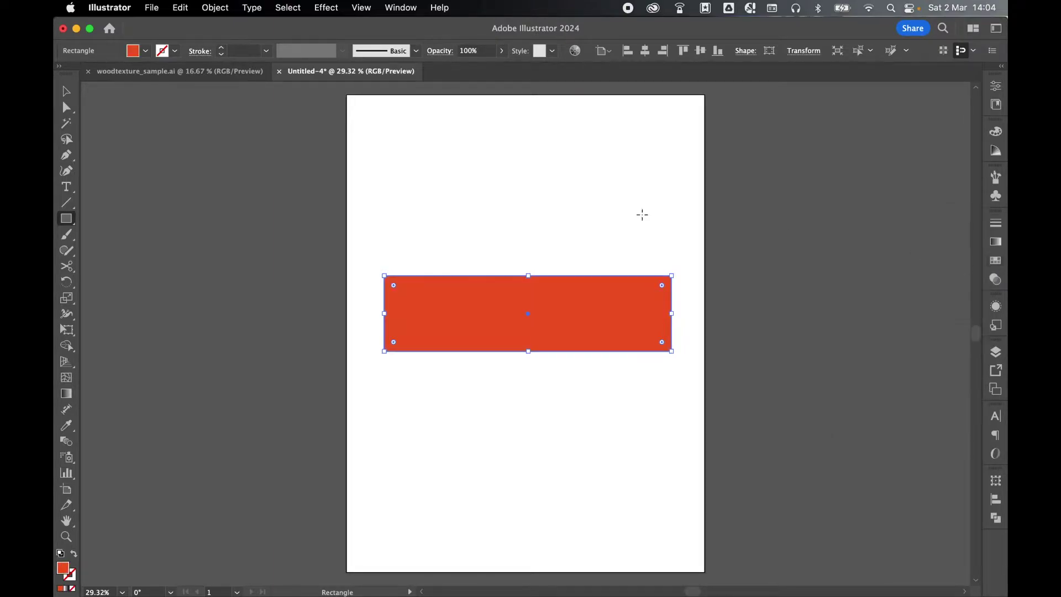
pyautogui.click(67, 92)
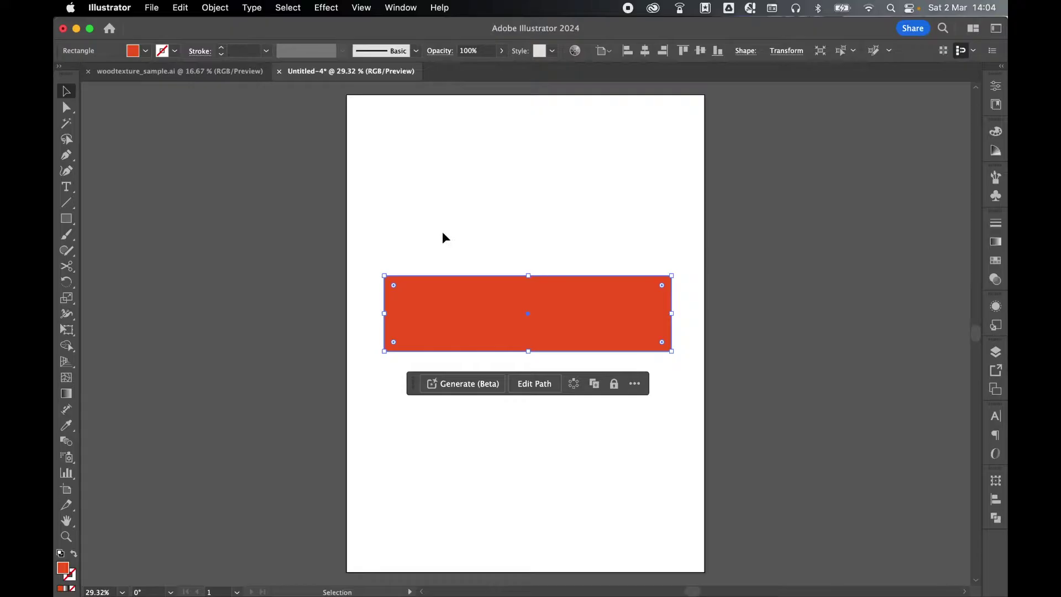
# Apply Graphic Pen to the rectangle: vertical strokes, light/dark balance 7, stroke length 15
pyautogui.click(326, 7)
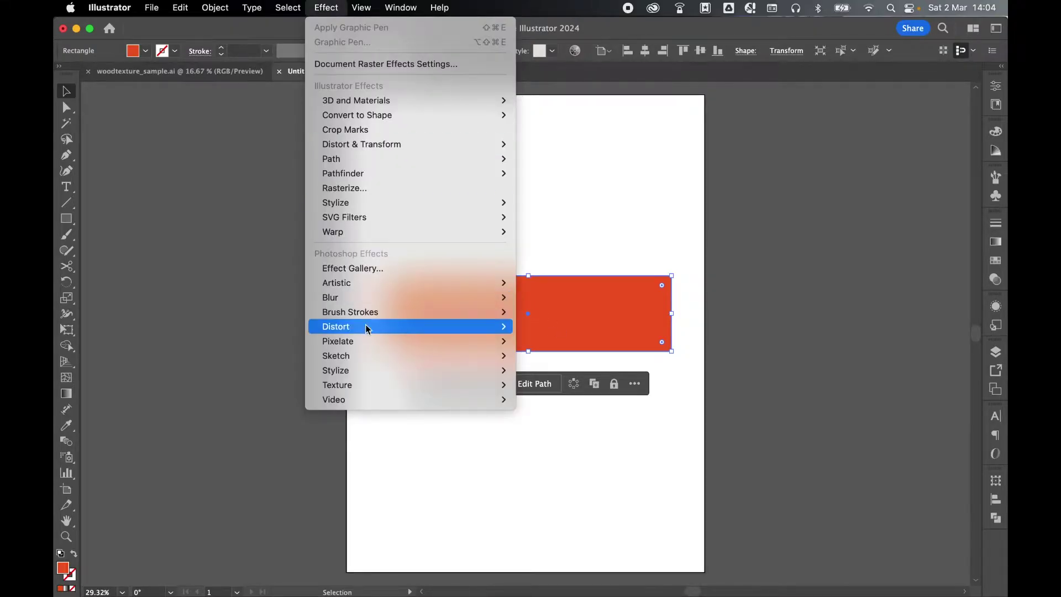
pyautogui.moveTo(355, 353)
pyautogui.click(549, 429)
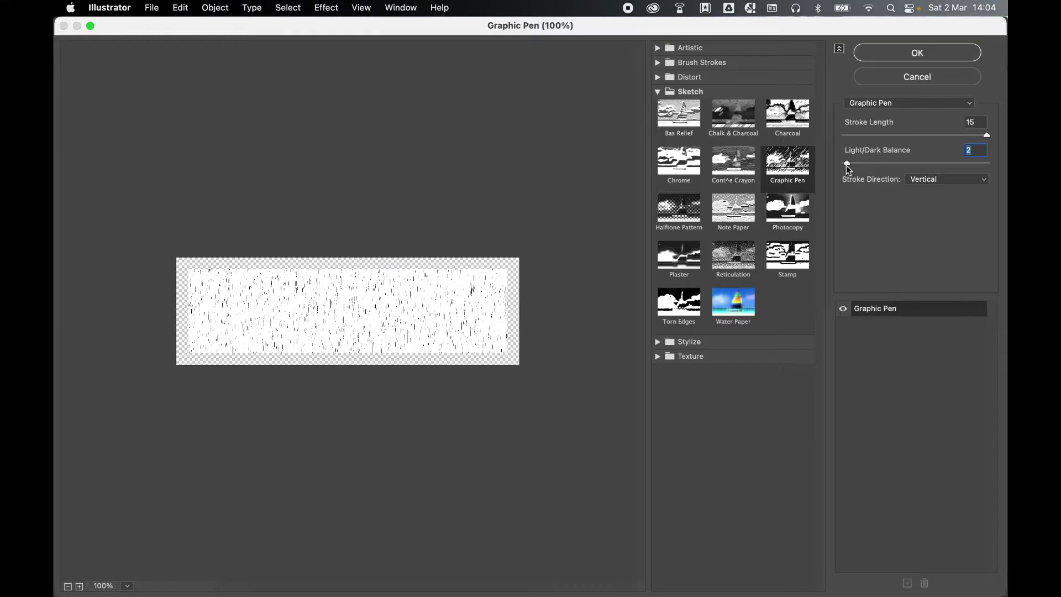
pyautogui.click(930, 182)
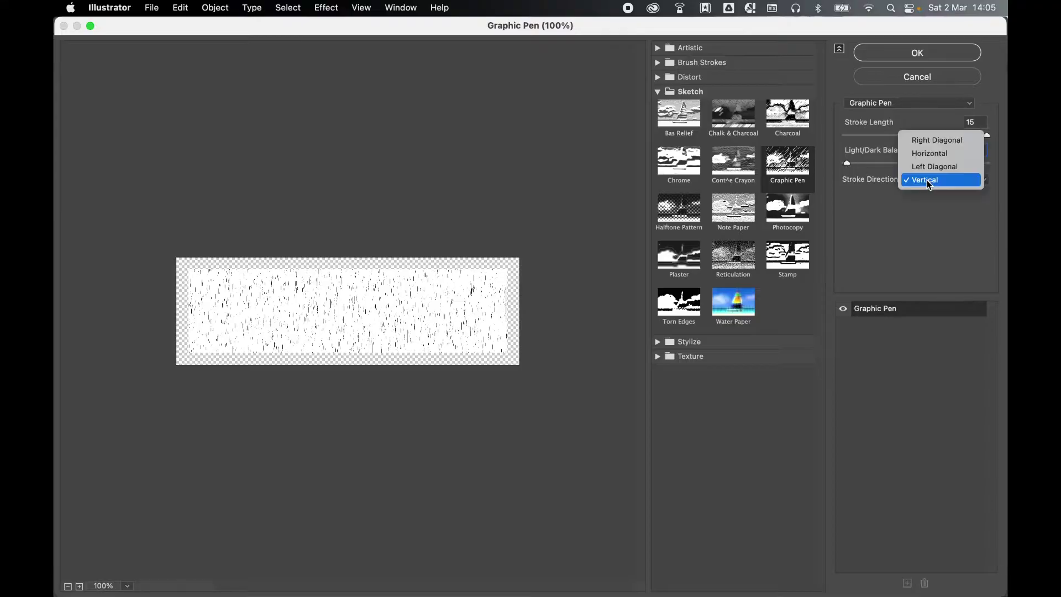
pyautogui.click(927, 183)
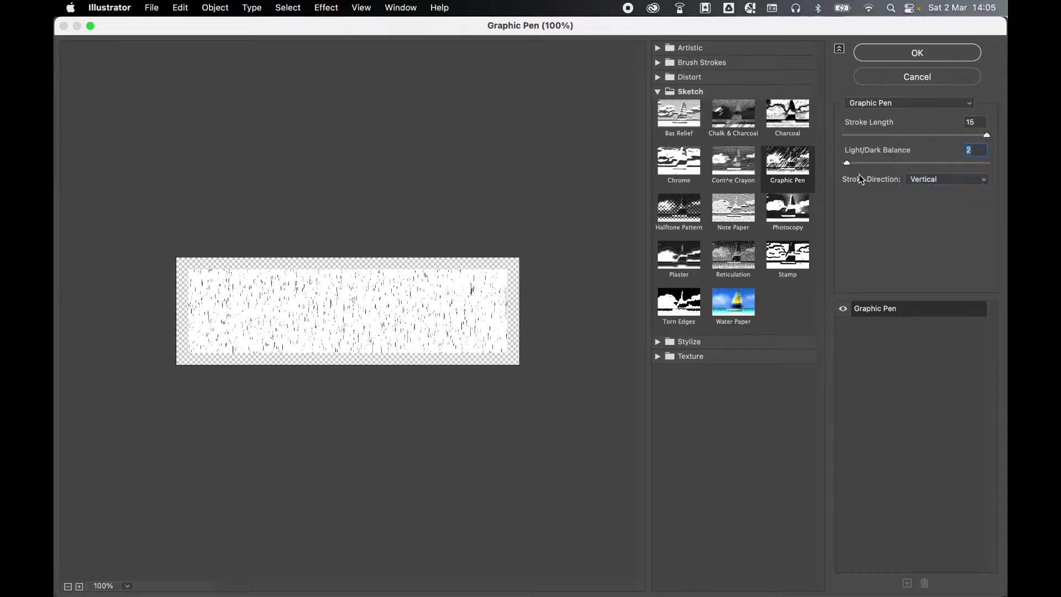
pyautogui.moveTo(848, 164); pyautogui.dragTo(896, 166)
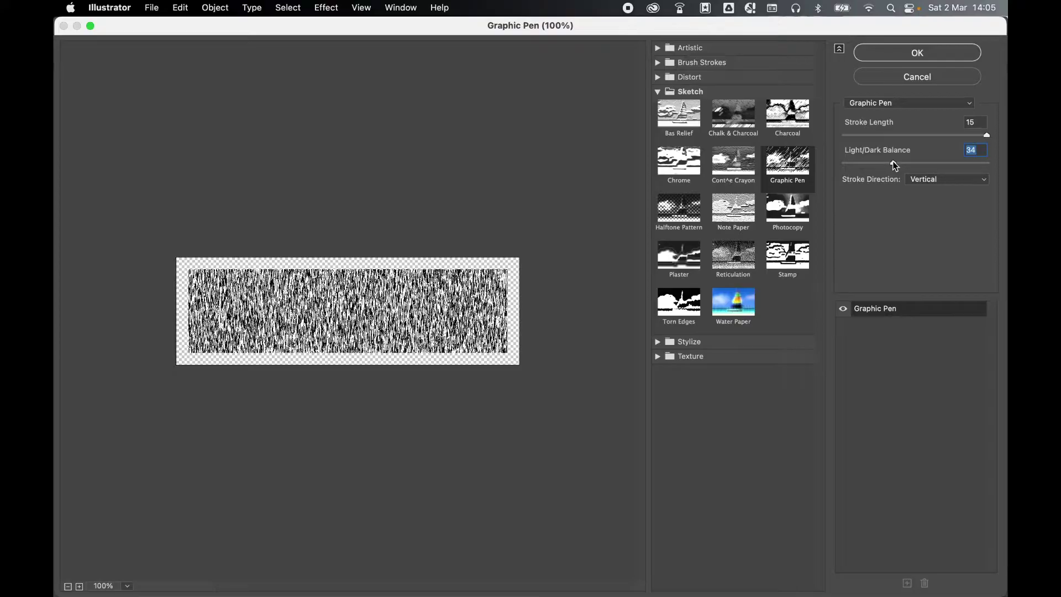
pyautogui.moveTo(893, 161); pyautogui.dragTo(856, 166)
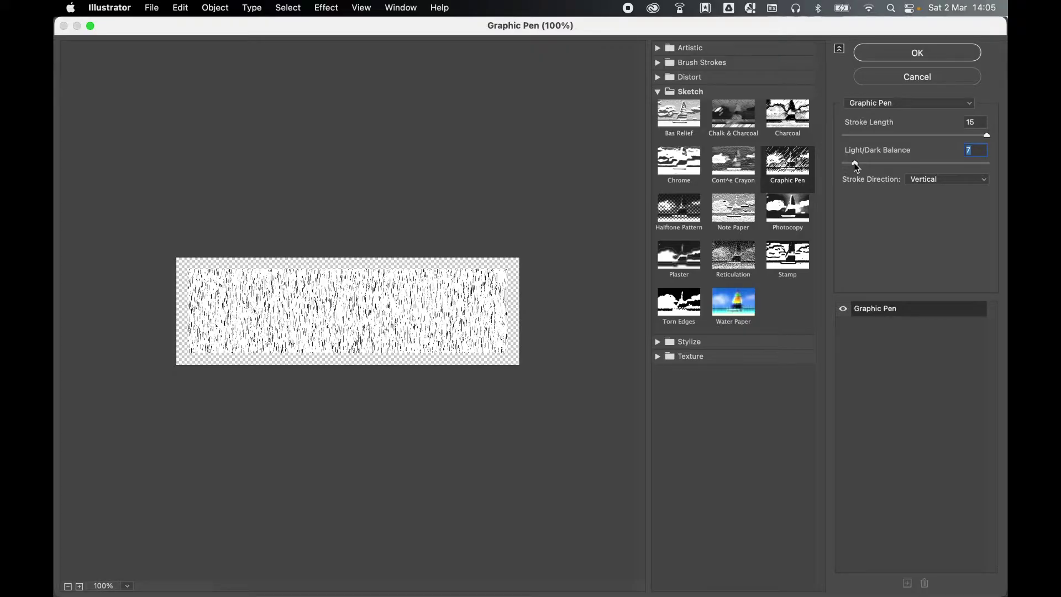
pyautogui.moveTo(986, 135)
pyautogui.mouseDown()
pyautogui.moveTo(914, 135)
pyautogui.moveTo(994, 136)
pyautogui.mouseUp()
pyautogui.click(892, 55)
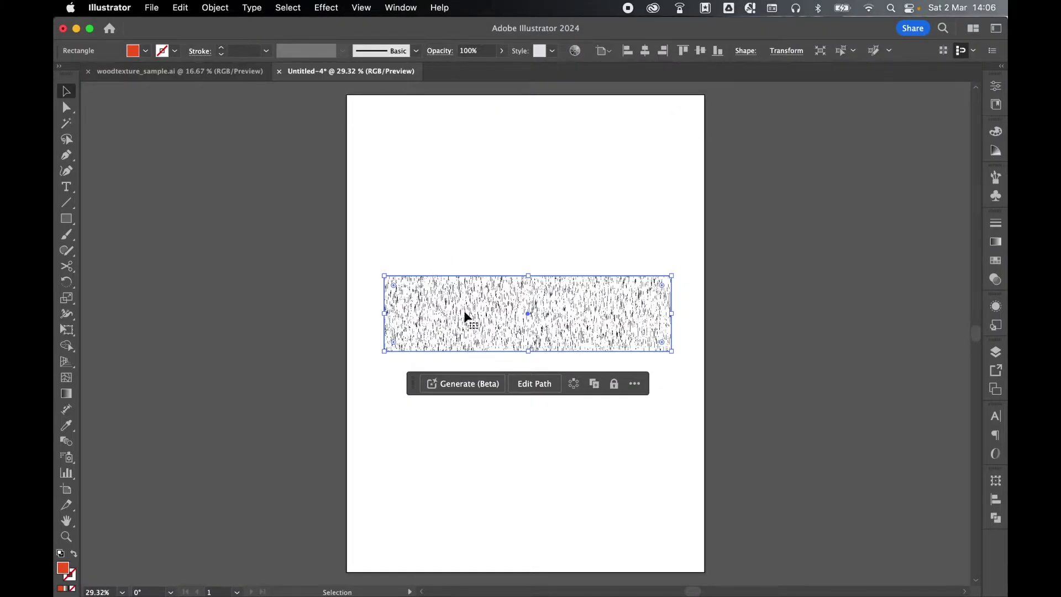
# Rasterize the textured rectangle and select it in the Image Trace panel
pyautogui.click(215, 7)
pyautogui.click(237, 206)
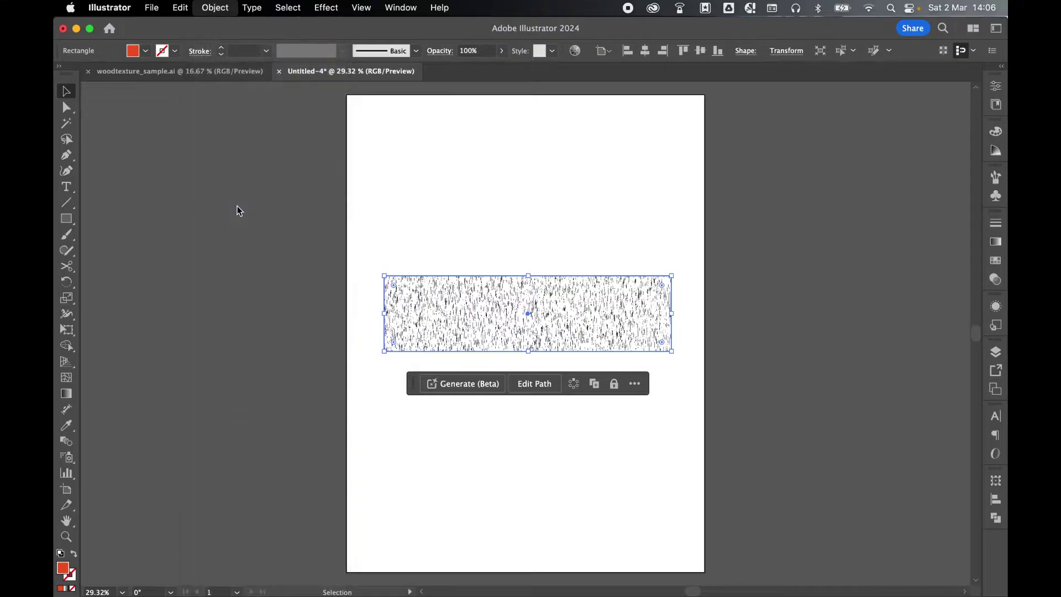
pyautogui.click(403, 7)
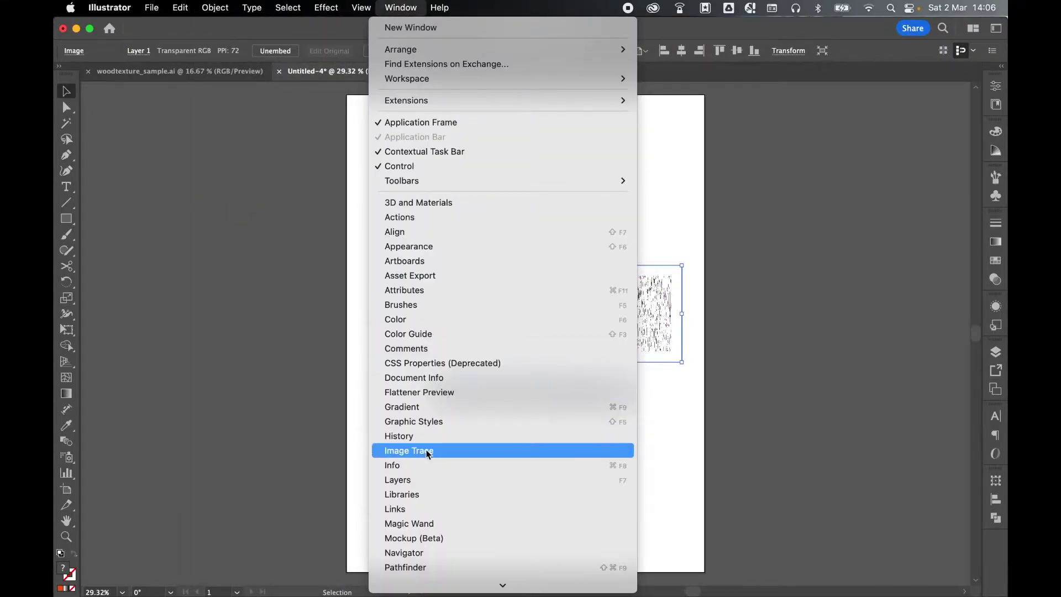
pyautogui.click(426, 451)
pyautogui.click(548, 227)
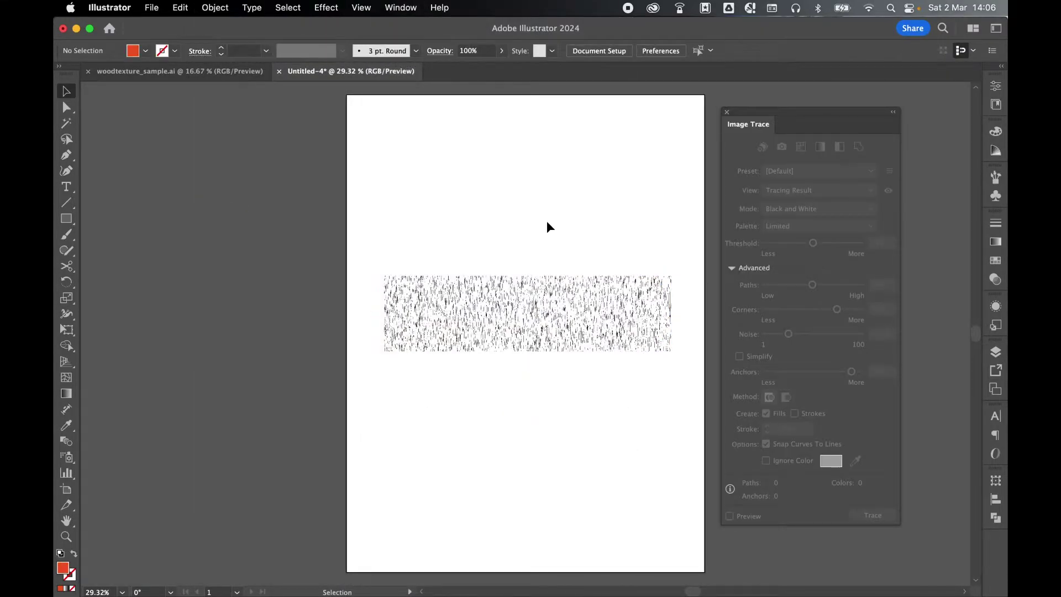
pyautogui.click(507, 293)
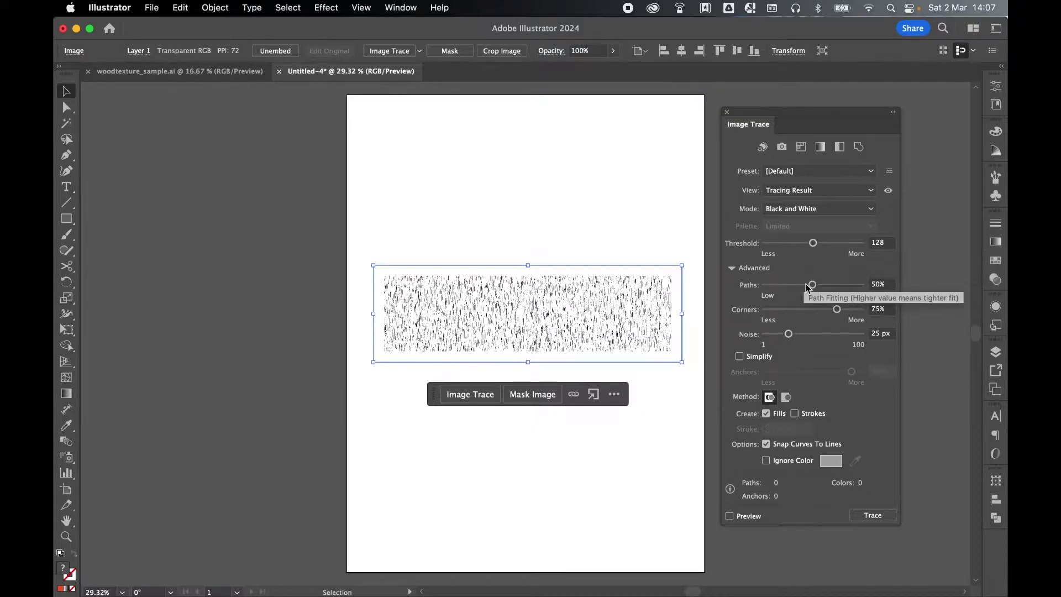
# Trace it in black and white with 1% path fitting, 1 px noise and white ignored
pyautogui.moveTo(811, 285); pyautogui.dragTo(765, 286)
pyautogui.moveTo(836, 309); pyautogui.dragTo(764, 310)
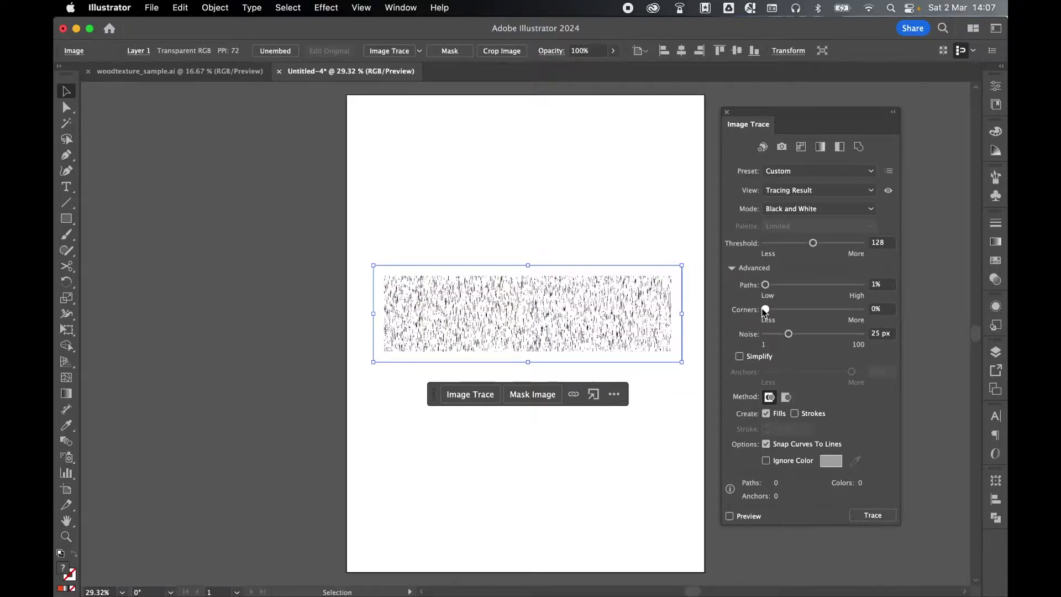
pyautogui.click(731, 516)
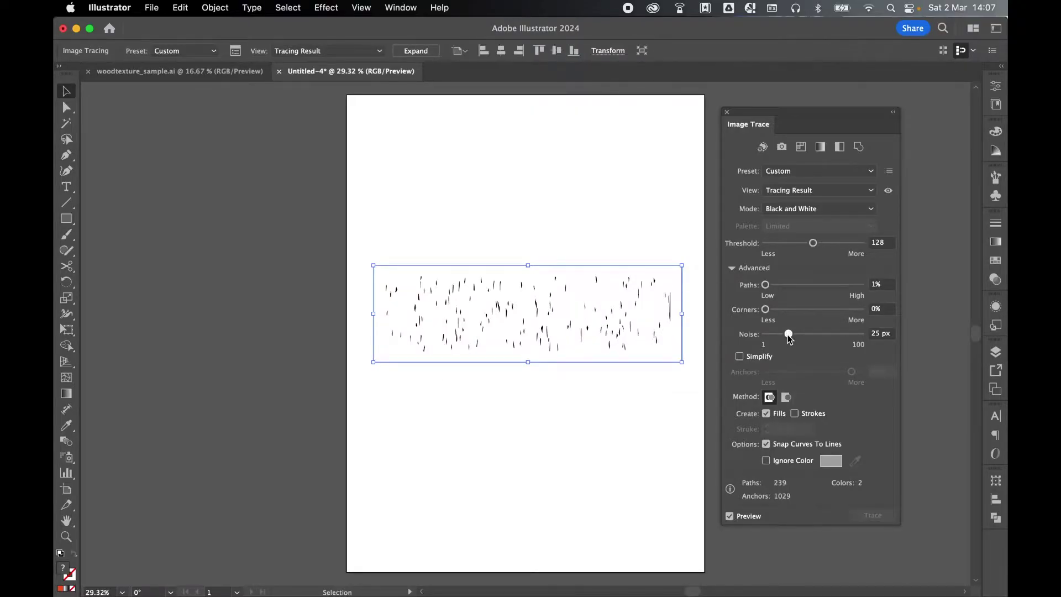
pyautogui.moveTo(789, 333); pyautogui.dragTo(766, 336)
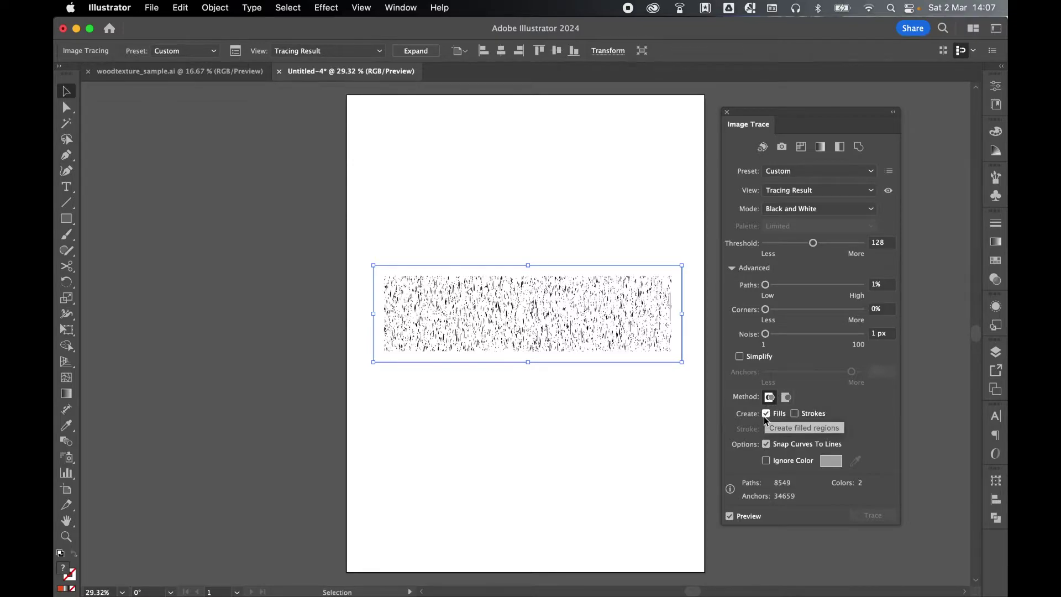
pyautogui.click(766, 460)
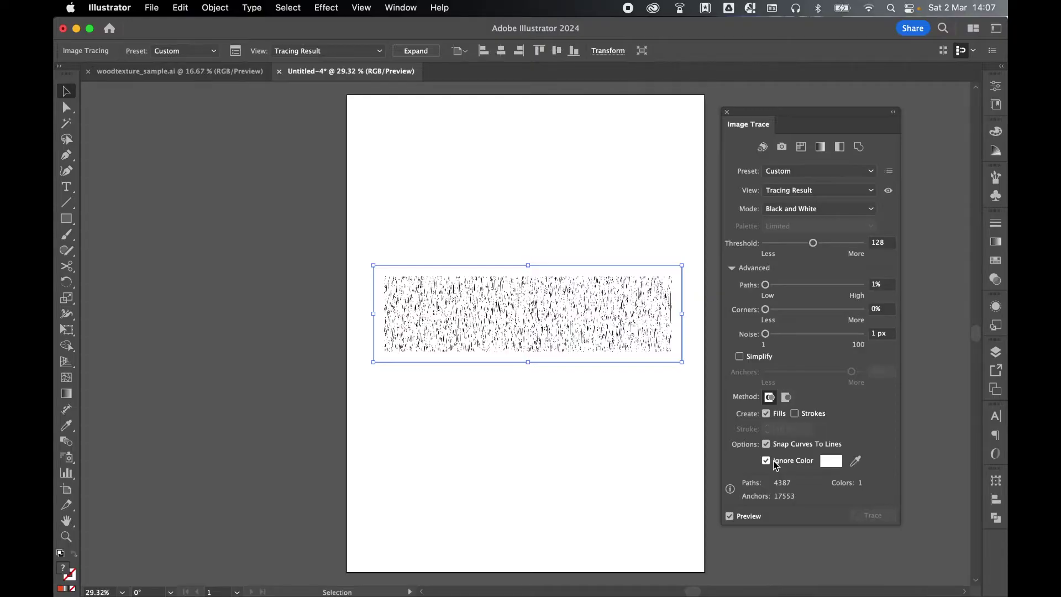
pyautogui.click(858, 462)
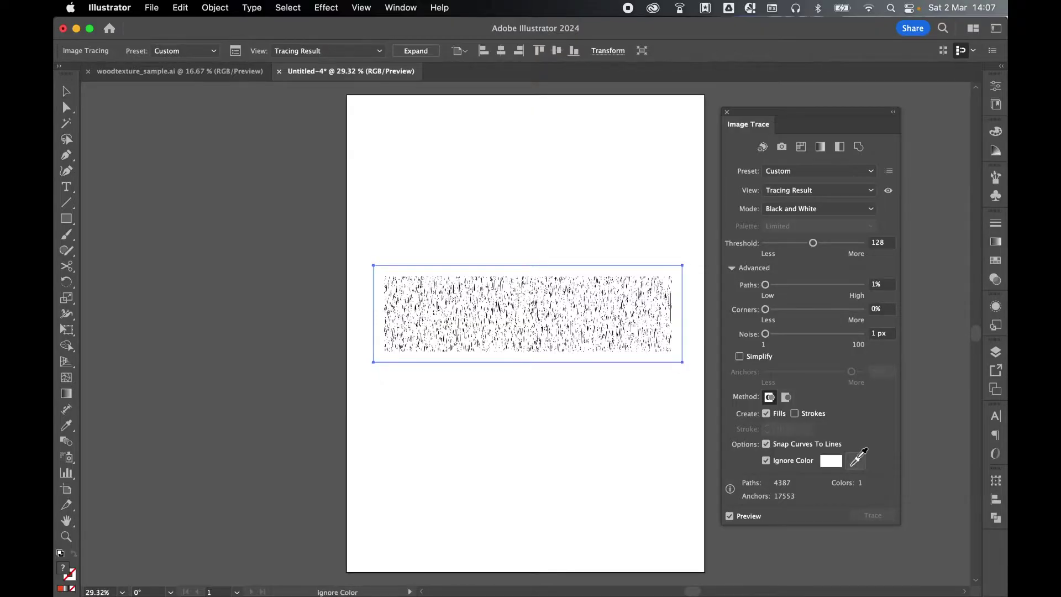
pyautogui.click(620, 225)
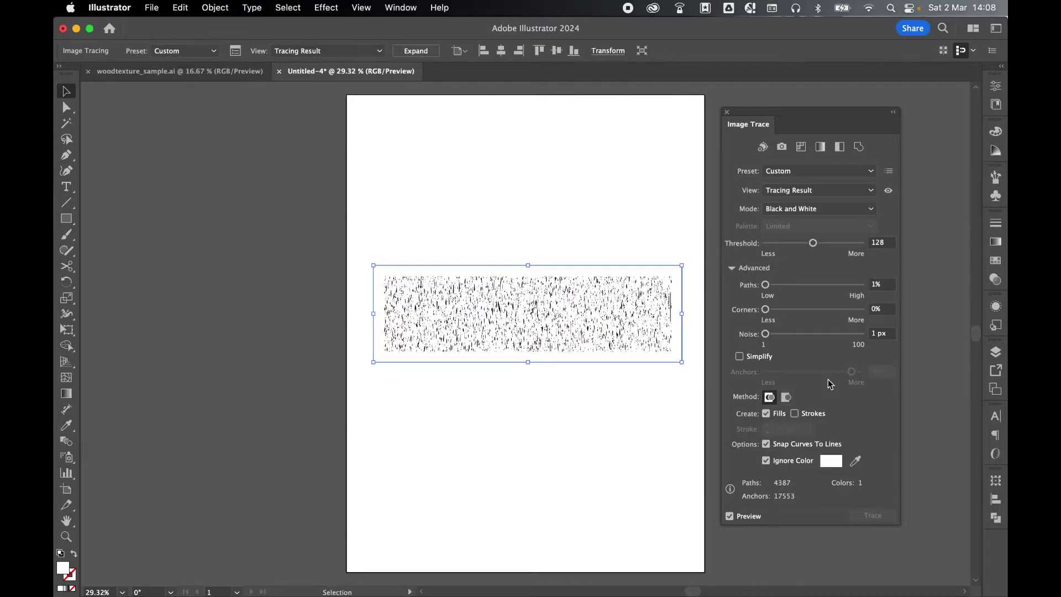
pyautogui.click(730, 516)
pyautogui.click(881, 516)
# Expand the trace into editable shapes and close the Image Trace panel
pyautogui.click(215, 7)
pyautogui.click(221, 188)
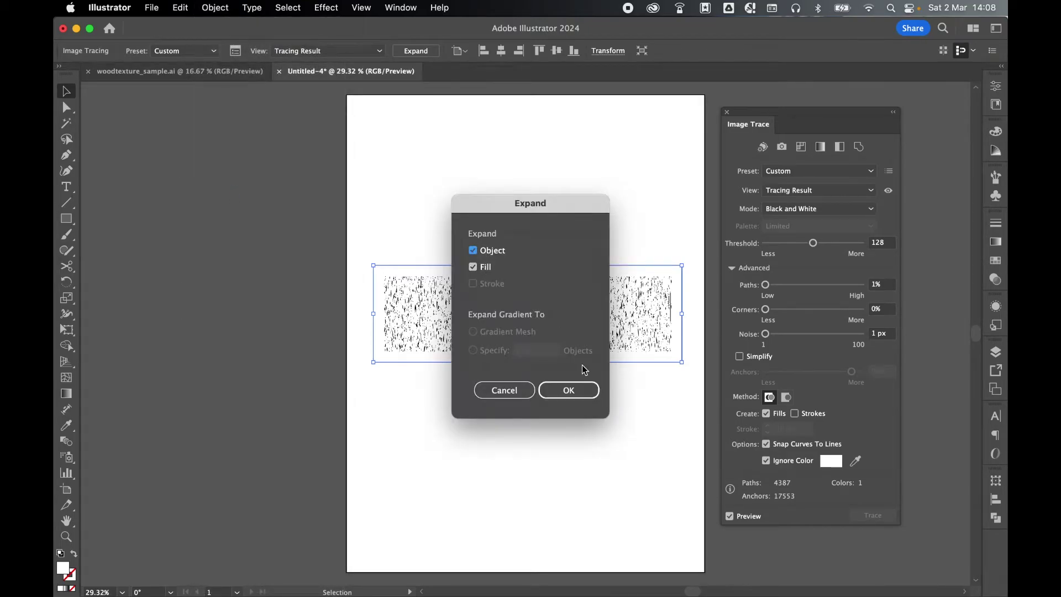
pyautogui.click(570, 391)
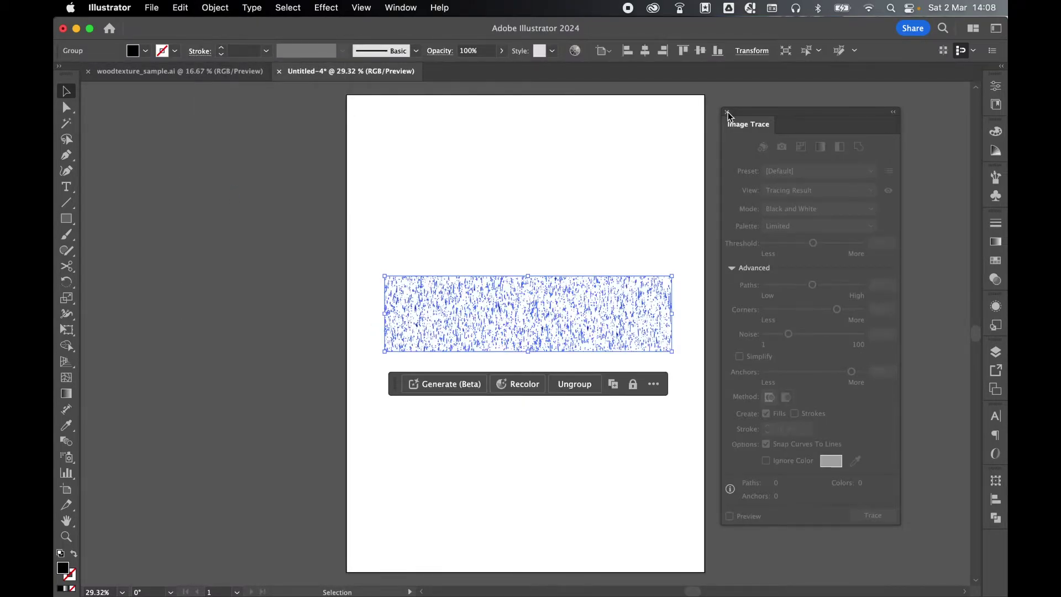
pyautogui.click(727, 113)
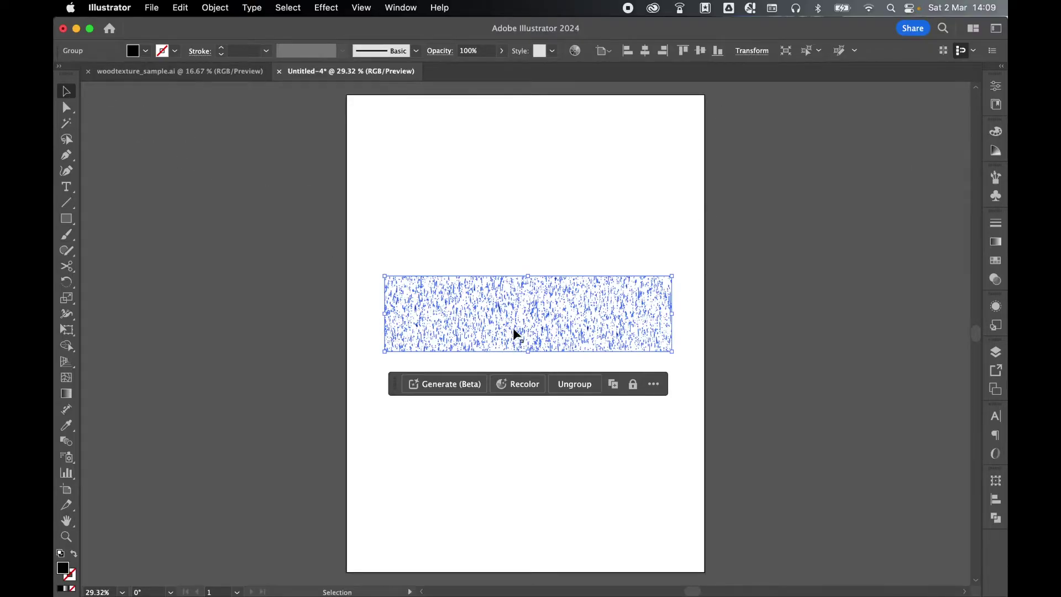
# Stretch the grain group out to the artboard's top, bottom, left and right edges
pyautogui.moveTo(529, 276); pyautogui.dragTo(525, 107)
pyautogui.moveTo(528, 362); pyautogui.dragTo(528, 575)
pyautogui.moveTo(385, 342); pyautogui.dragTo(335, 343)
pyautogui.moveTo(660, 343); pyautogui.dragTo(694, 346)
pyautogui.click(806, 224)
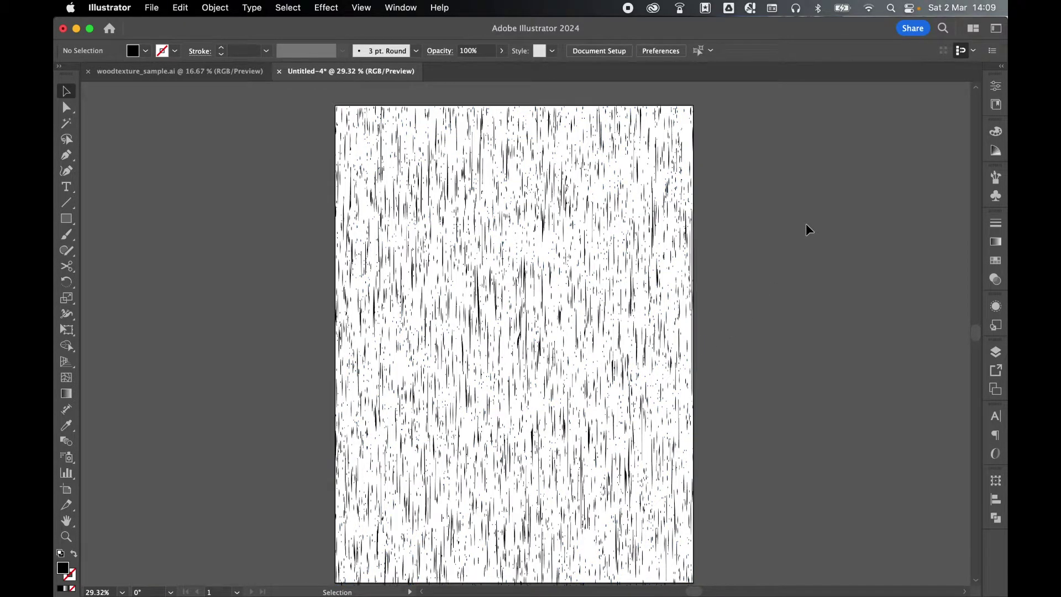
pyautogui.scroll(-2, 806, 223)
pyautogui.click(464, 162)
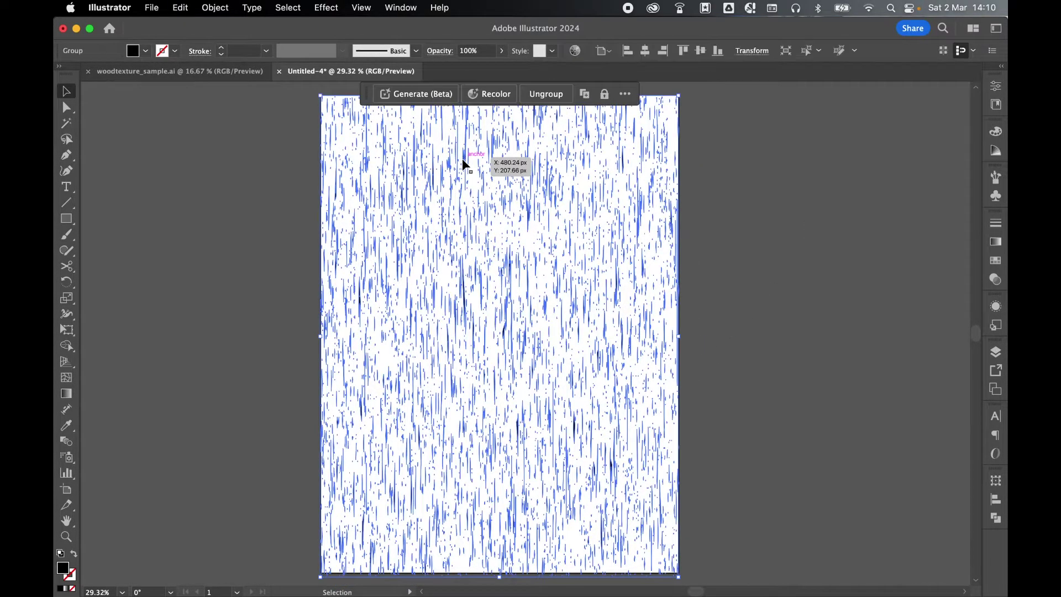
# Warp grain strokes at the top-left, lower-left and centre into wavy curves
pyautogui.click(66, 314)
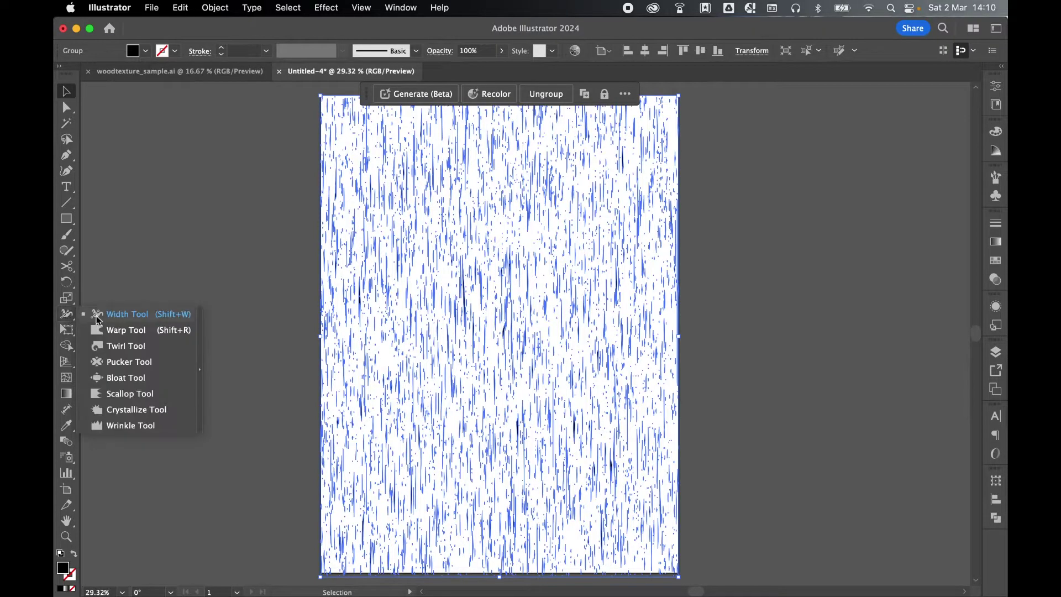
pyautogui.click(126, 331)
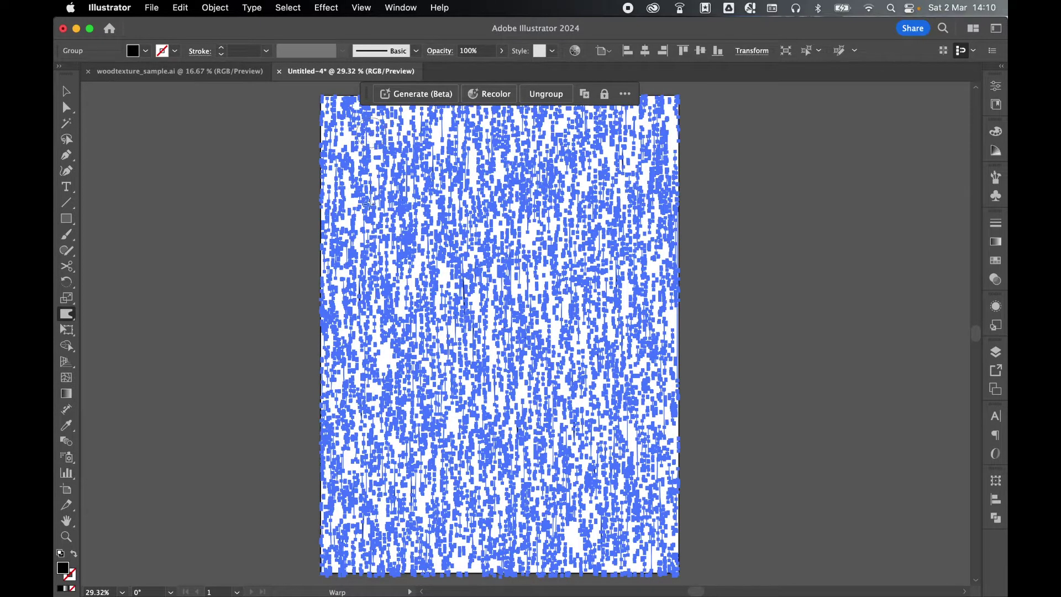
pyautogui.moveTo(368, 205); pyautogui.dragTo(377, 273)
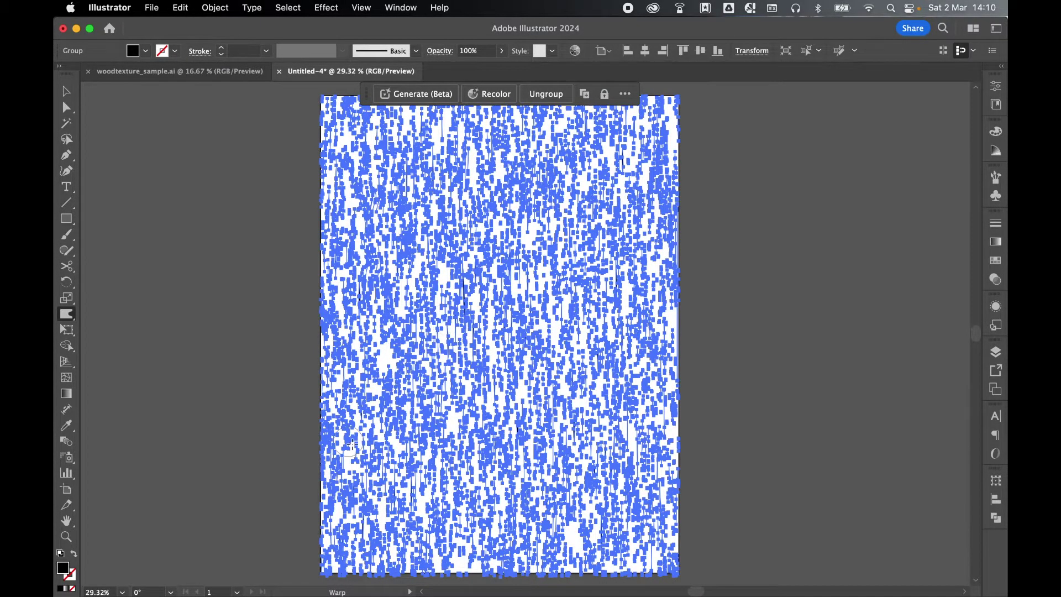
pyautogui.moveTo(352, 442)
pyautogui.mouseDown()
pyautogui.moveTo(376, 456)
pyautogui.moveTo(401, 453)
pyautogui.mouseUp()
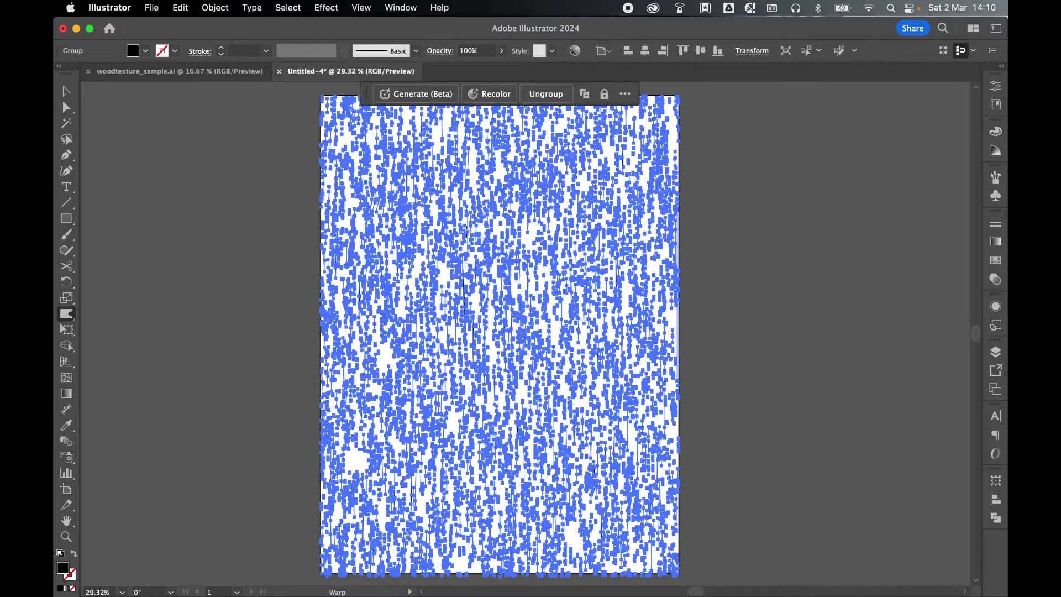
pyautogui.moveTo(474, 279); pyautogui.dragTo(463, 282)
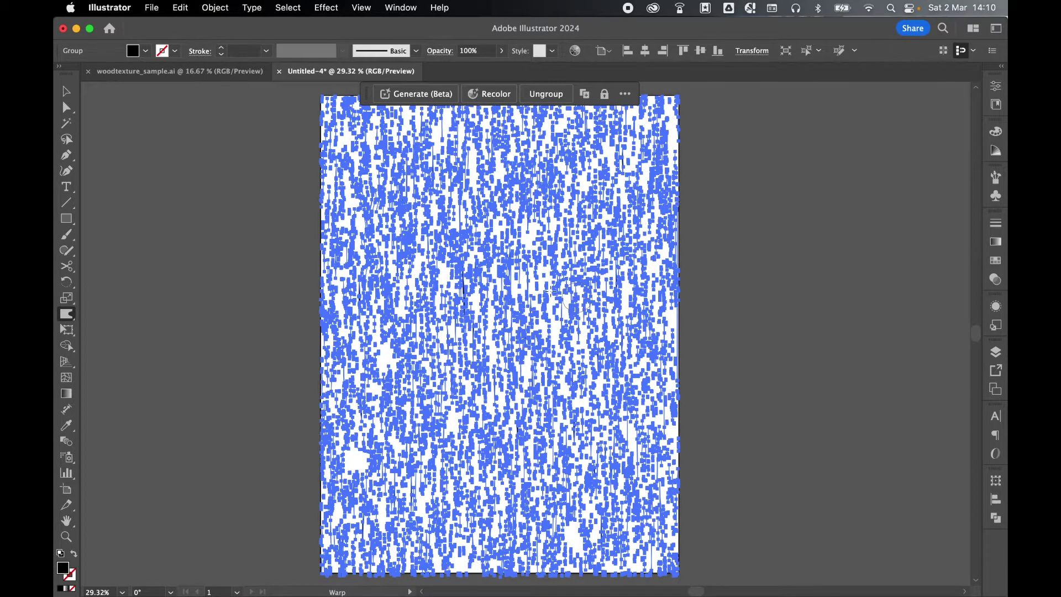
pyautogui.click(65, 93)
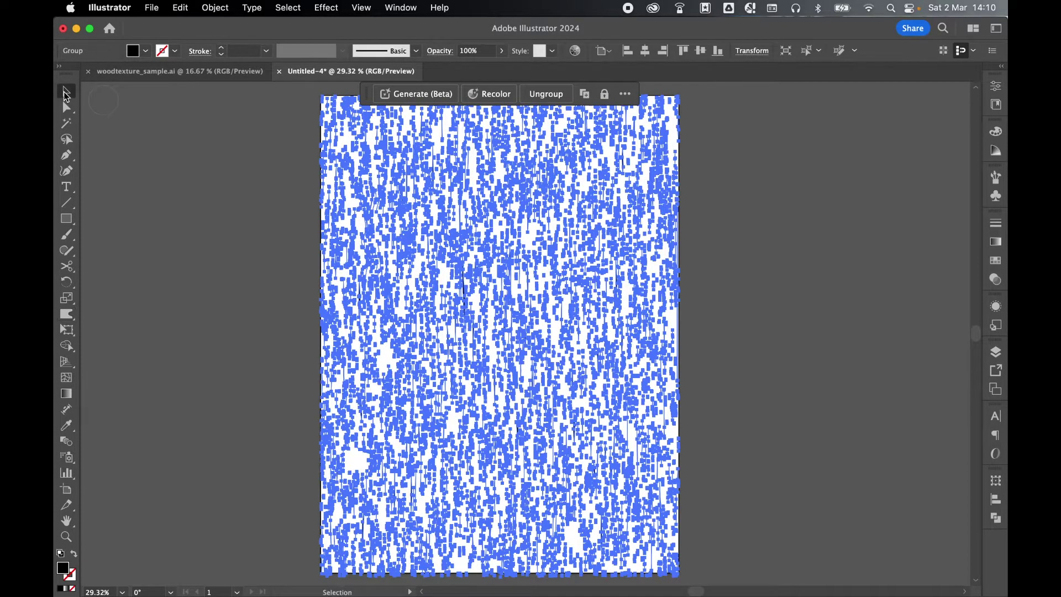
pyautogui.click(799, 271)
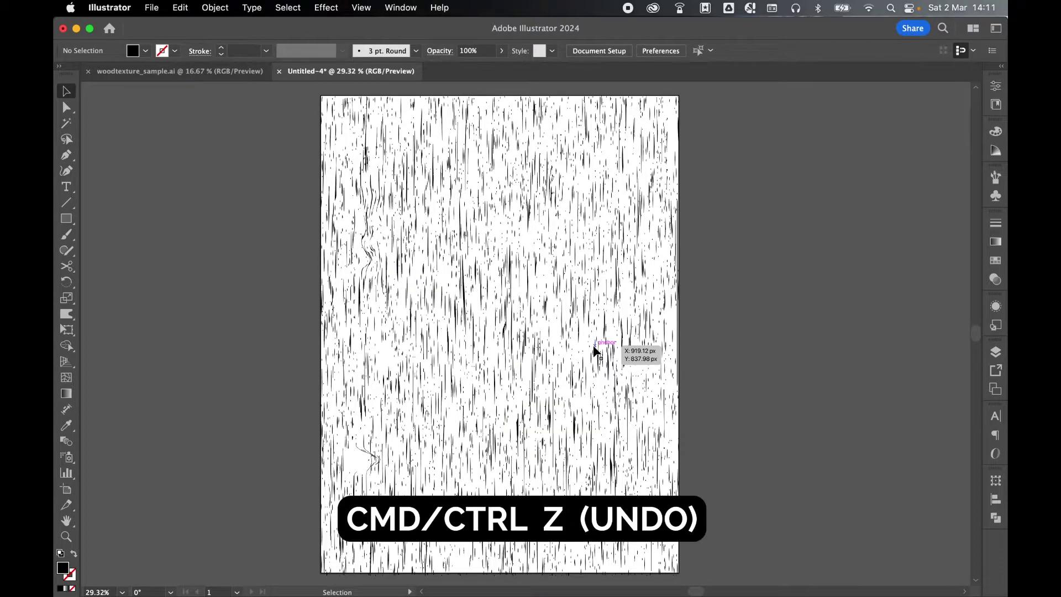
# Undo the last warp and bend a wavy knot into the grain at the lower right
pyautogui.press('super+z')
pyautogui.click(699, 335)
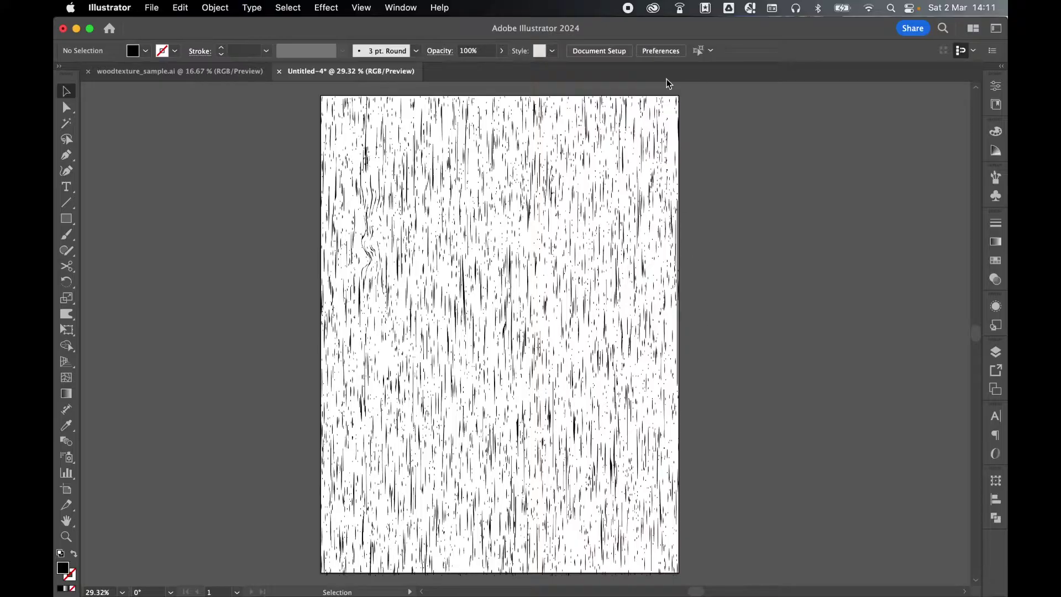
pyautogui.press('super+a')
pyautogui.click(66, 313)
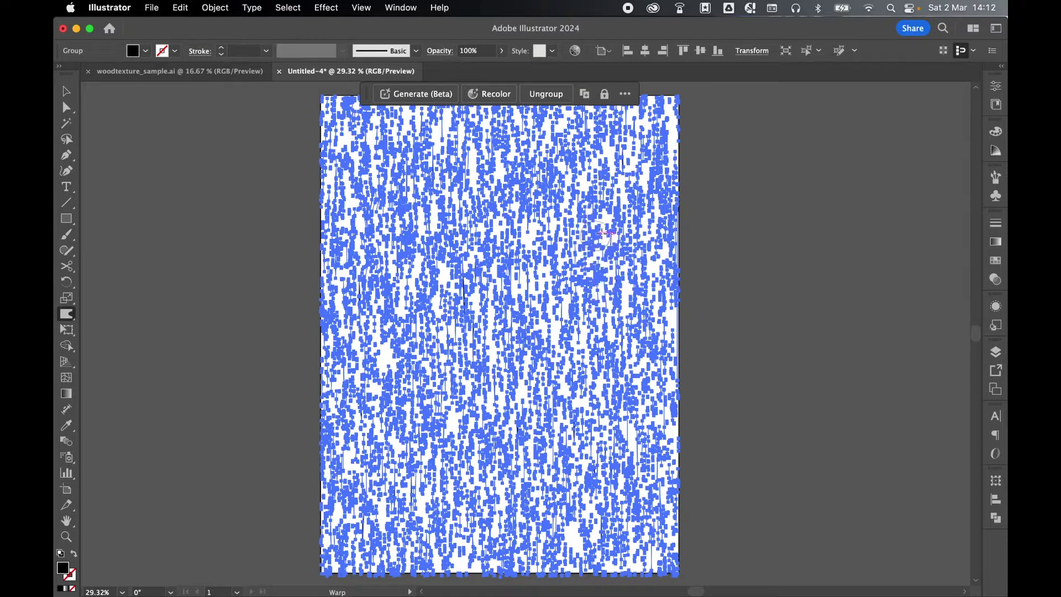
pyautogui.moveTo(602, 550)
pyautogui.mouseDown()
pyautogui.moveTo(606, 428)
pyautogui.moveTo(511, 459)
pyautogui.mouseUp()
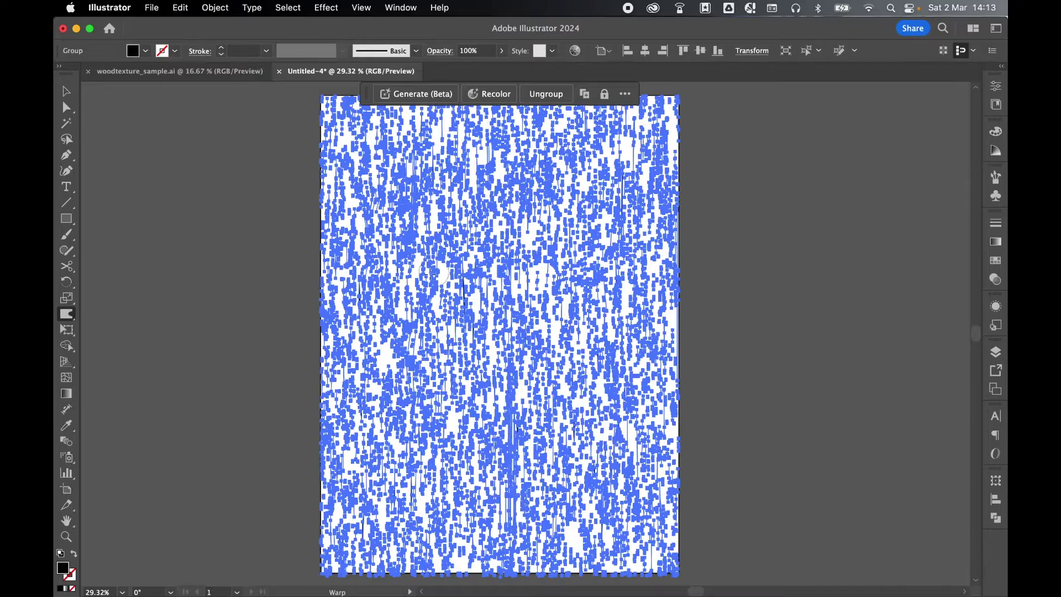
pyautogui.press('v')
pyautogui.click(837, 269)
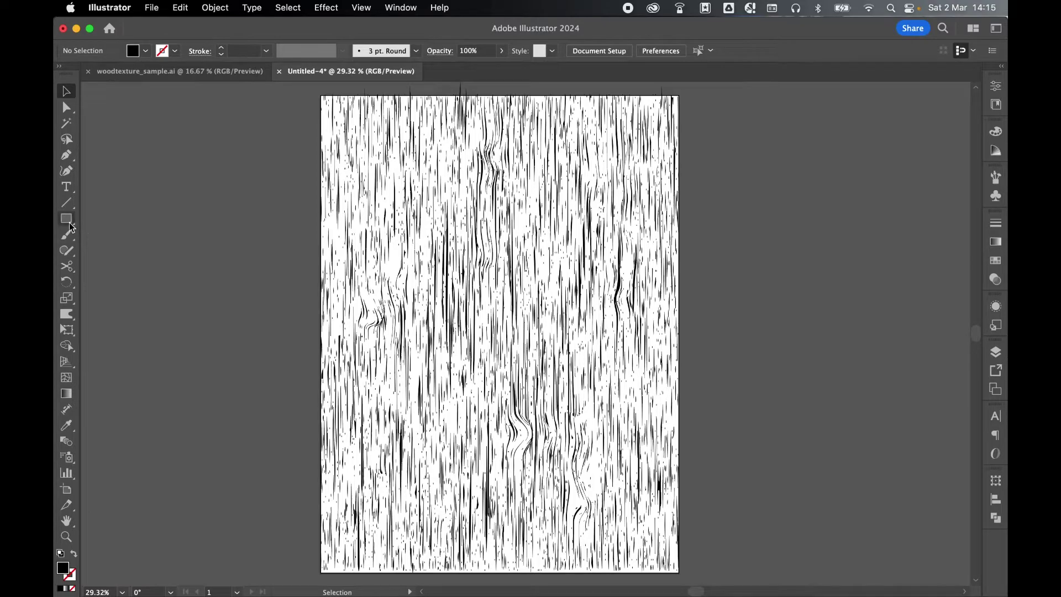
pyautogui.moveTo(72, 227); pyautogui.dragTo(88, 221)
# Create a rectangle sized 1200 × 1600 px
pyautogui.click(254, 264)
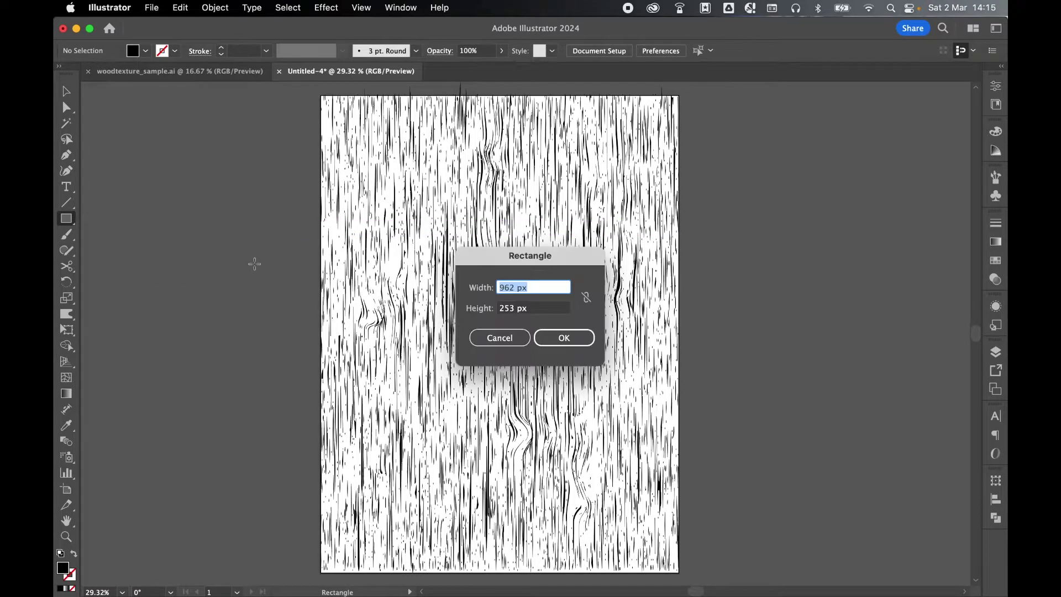
pyautogui.write('1200')
pyautogui.press('Tab')
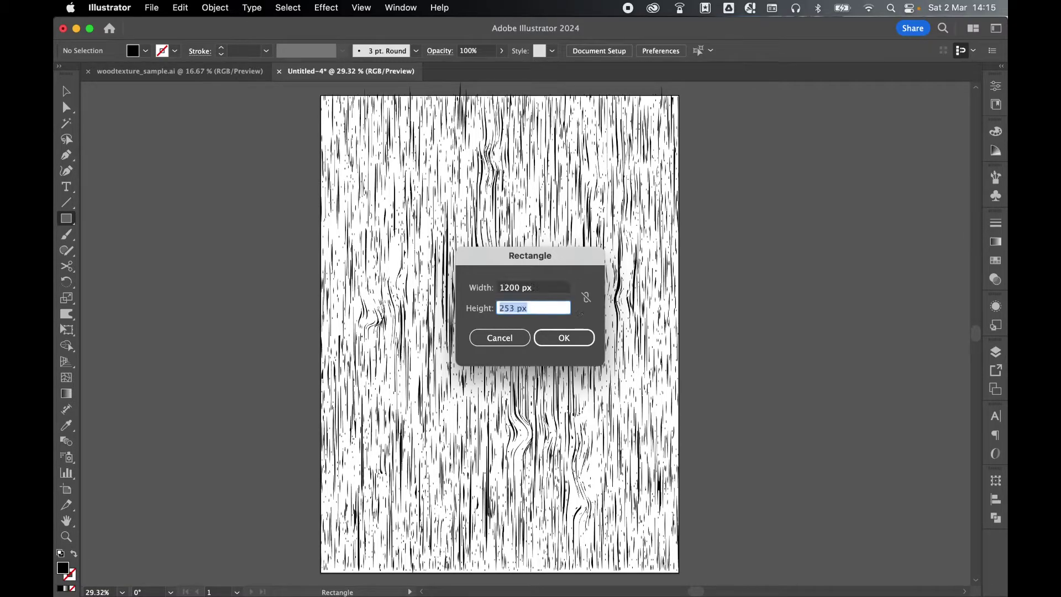
pyautogui.write('1600')
pyautogui.press('Return')
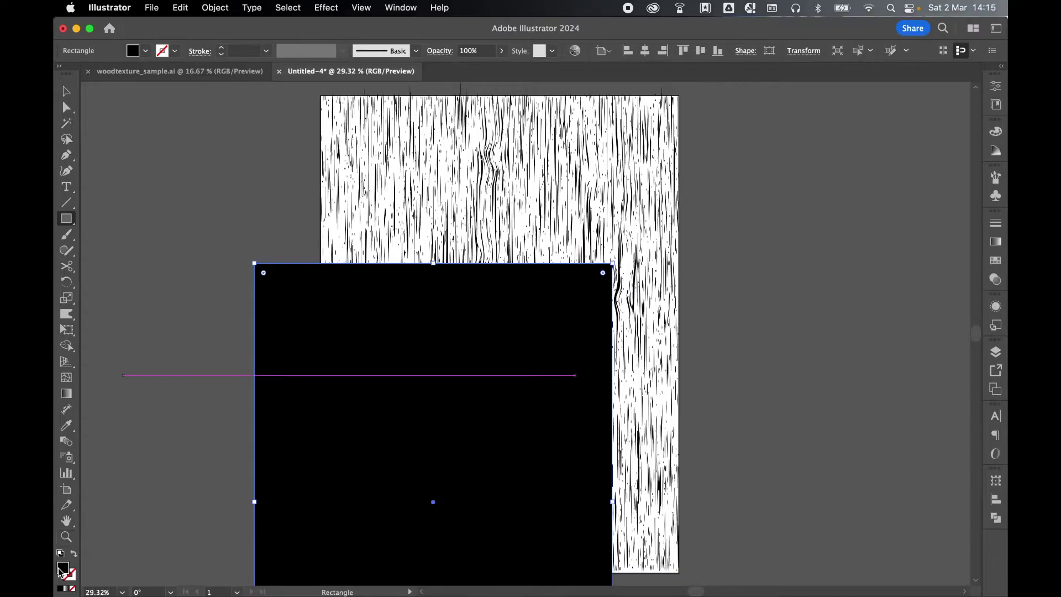
# Fill the new rectangle with tan brown #AA886F
pyautogui.doubleClick(62, 568)
pyautogui.write('B28862')
pyautogui.moveTo(711, 273)
pyautogui.mouseDown()
pyautogui.moveTo(715, 289)
pyautogui.moveTo(691, 256)
pyautogui.moveTo(702, 242)
pyautogui.mouseUp()
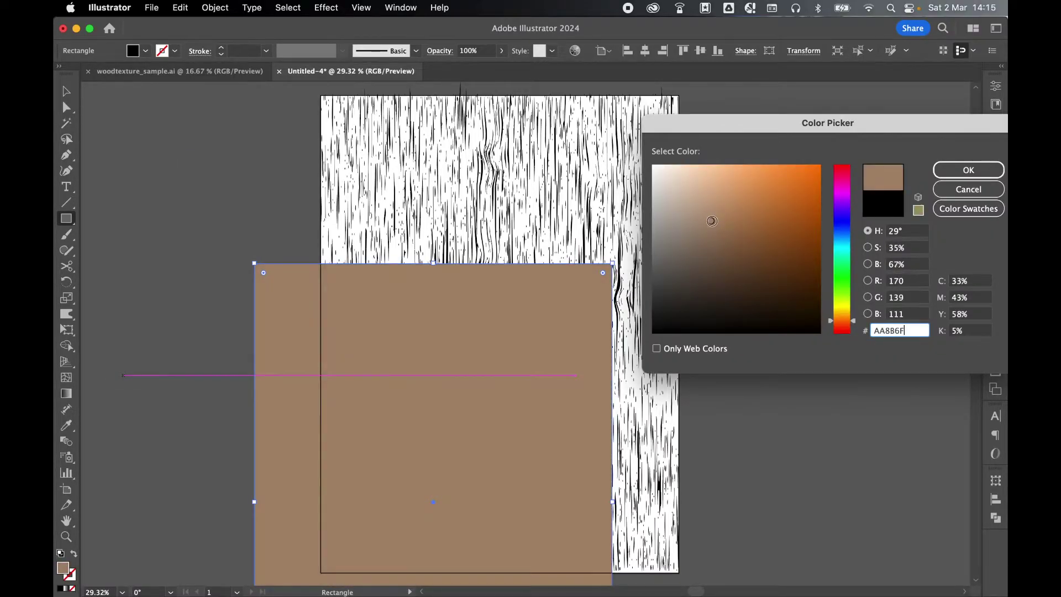
pyautogui.click(968, 169)
# Bring the eight wood-colour swatches from woodtexture_sample.ai into Untitled-4 and shrink them
pyautogui.click(219, 72)
pyautogui.click(66, 94)
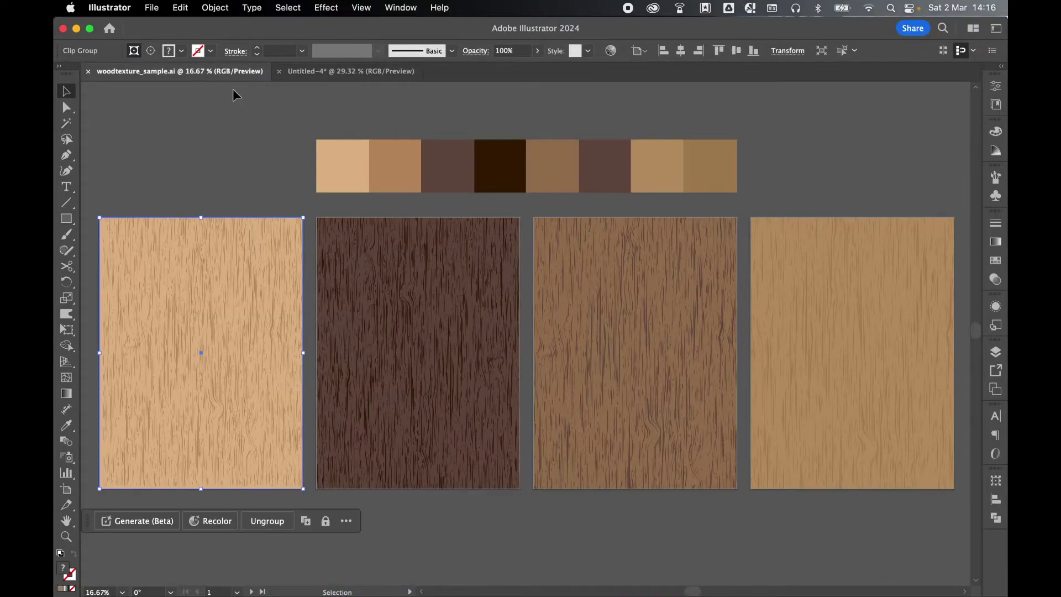
pyautogui.click(270, 148)
pyautogui.click(736, 166)
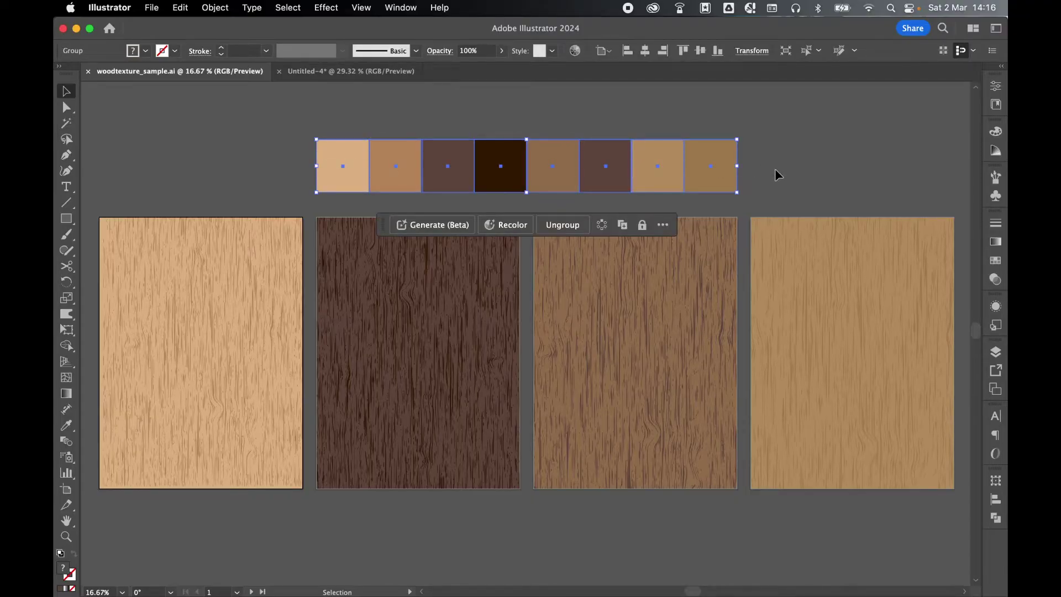
pyautogui.click(374, 73)
pyautogui.press('super+v')
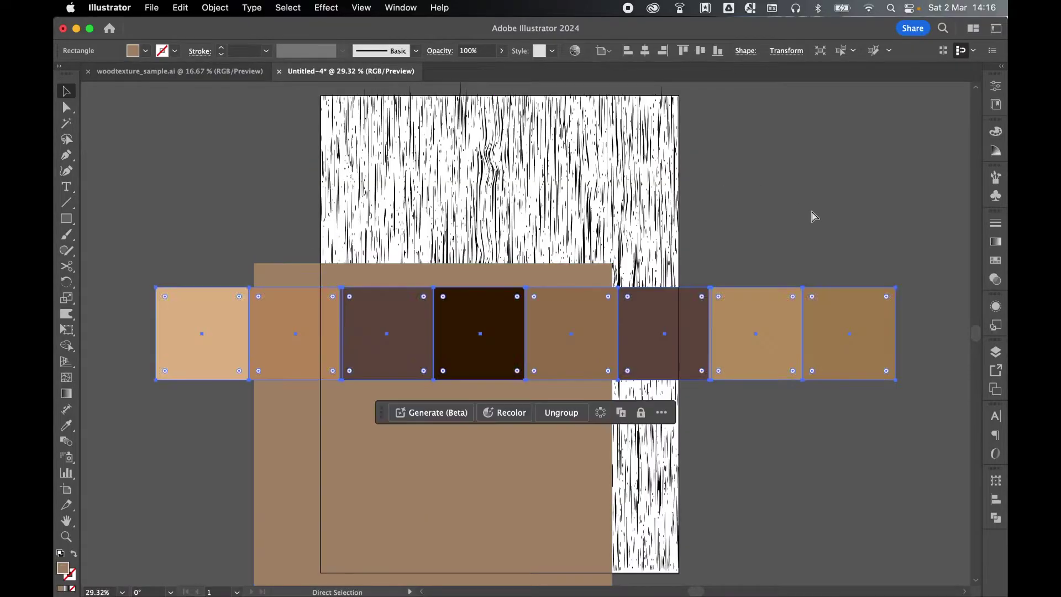
pyautogui.moveTo(155, 379); pyautogui.dragTo(412, 315)
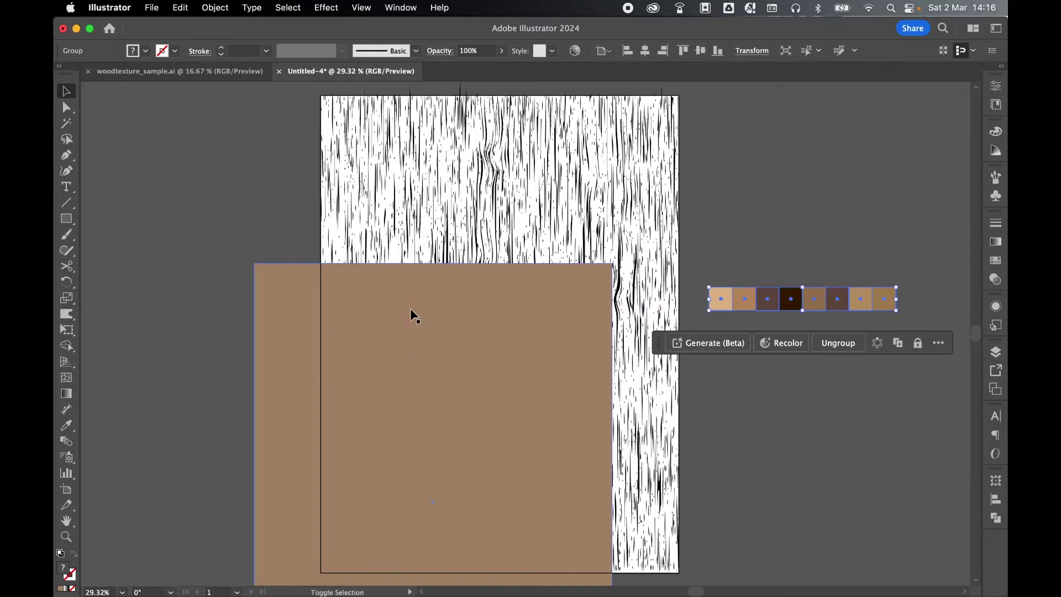
# Eyedrop the light tan swatch colour into the large rectangle's fill
pyautogui.click(565, 324)
pyautogui.moveTo(67, 425); pyautogui.dragTo(110, 427)
pyautogui.click(725, 303)
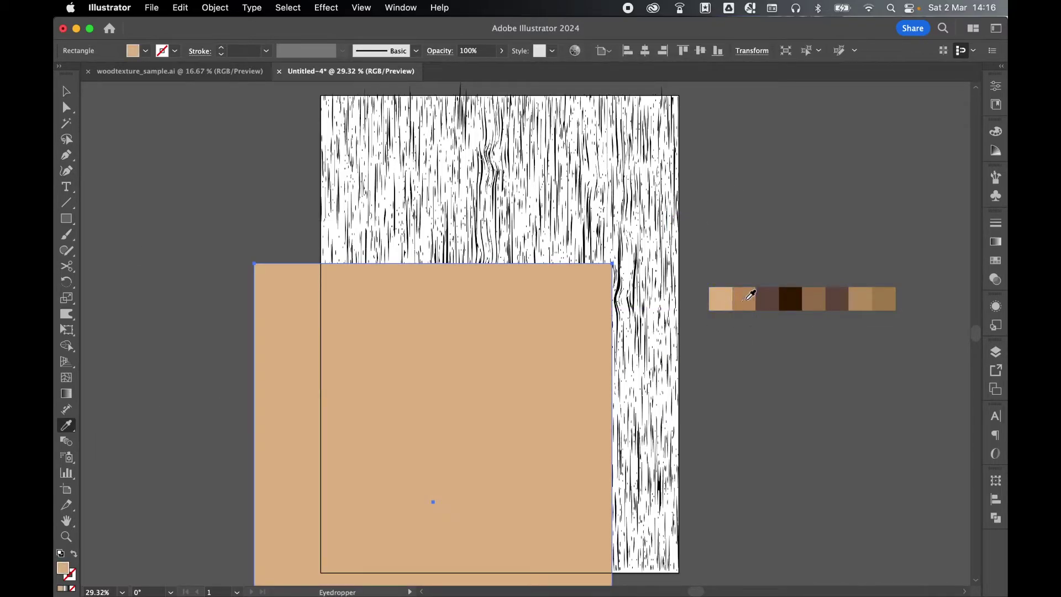
pyautogui.click(745, 301)
pyautogui.click(773, 298)
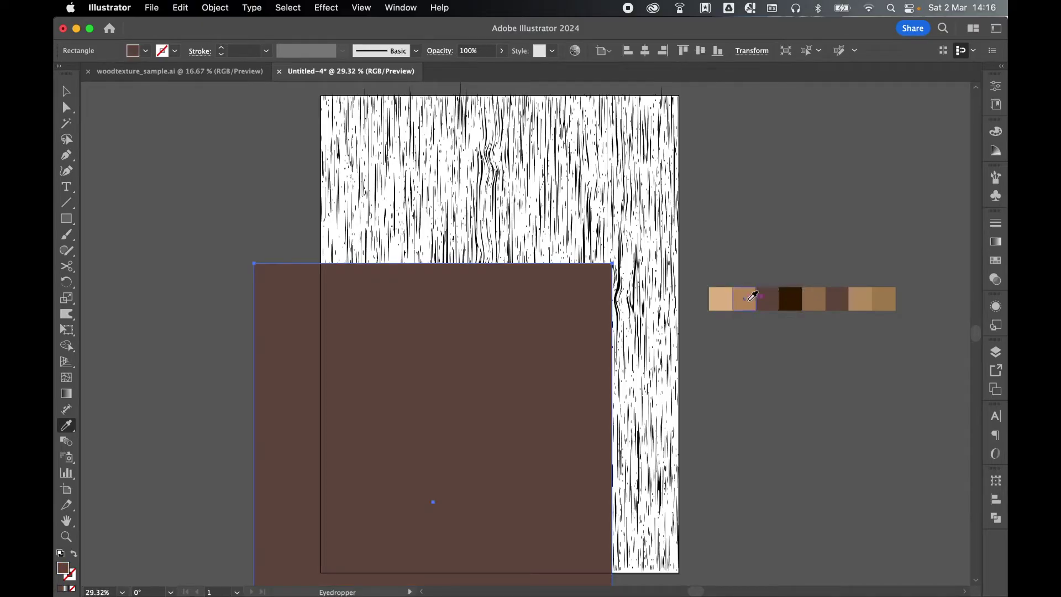
pyautogui.click(747, 299)
pyautogui.click(724, 303)
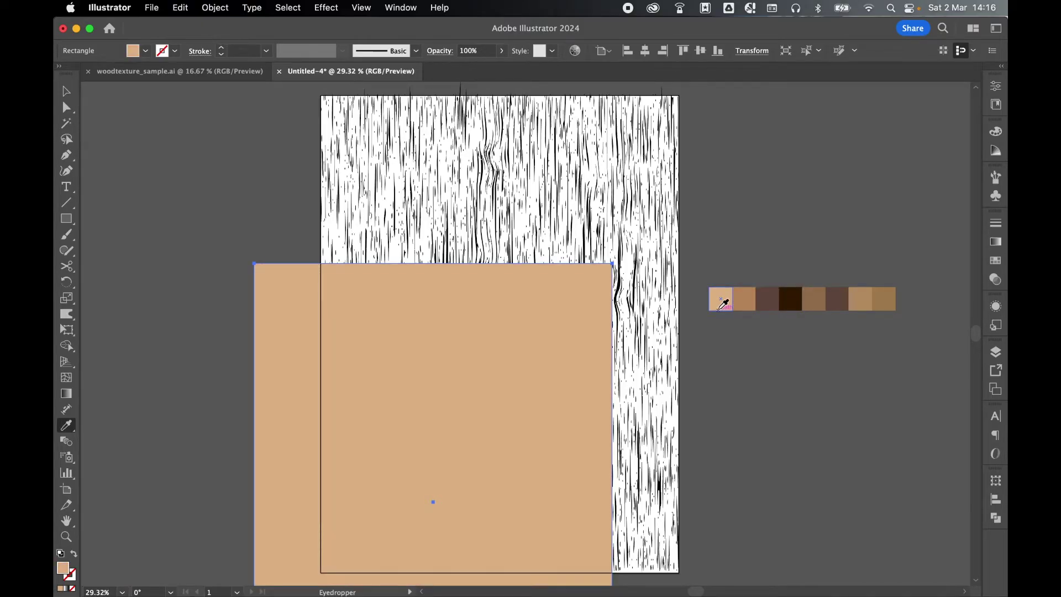
pyautogui.click(68, 92)
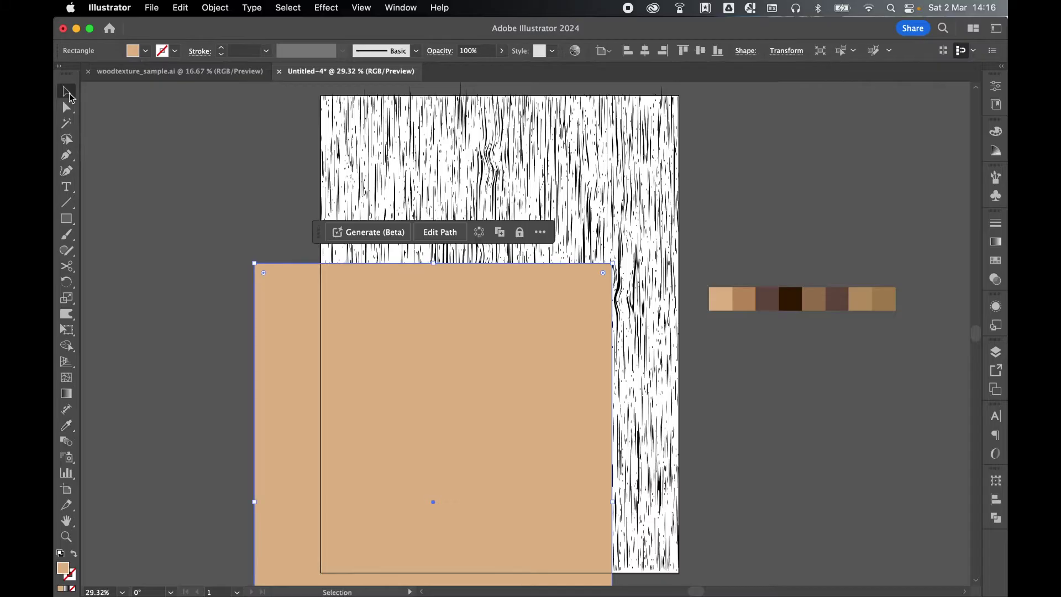
# Centre the tan rectangle on the artboard and send it behind the grain
pyautogui.click(996, 502)
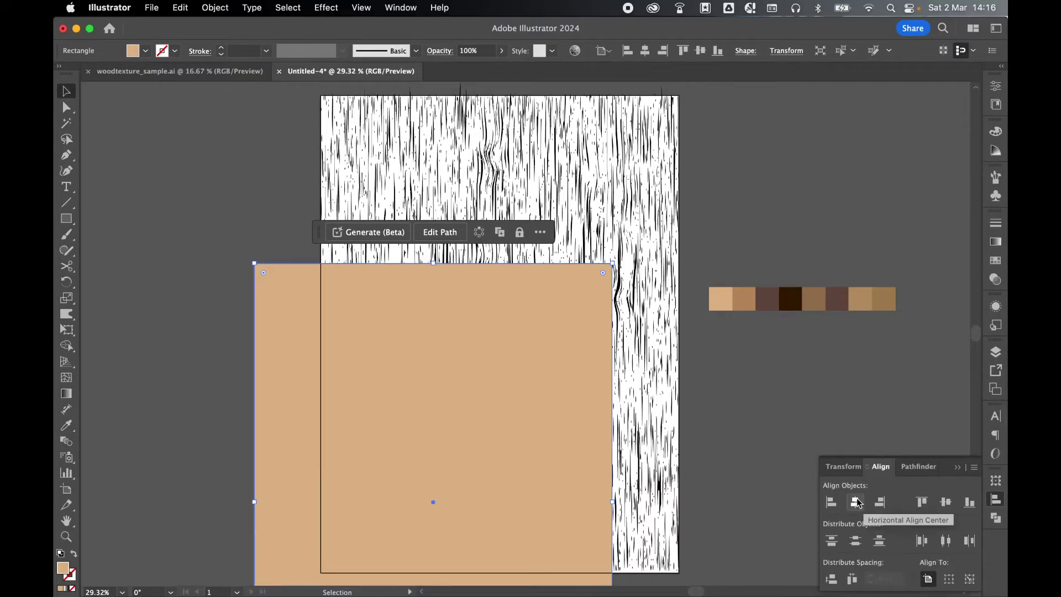
pyautogui.click(857, 502)
pyautogui.click(947, 506)
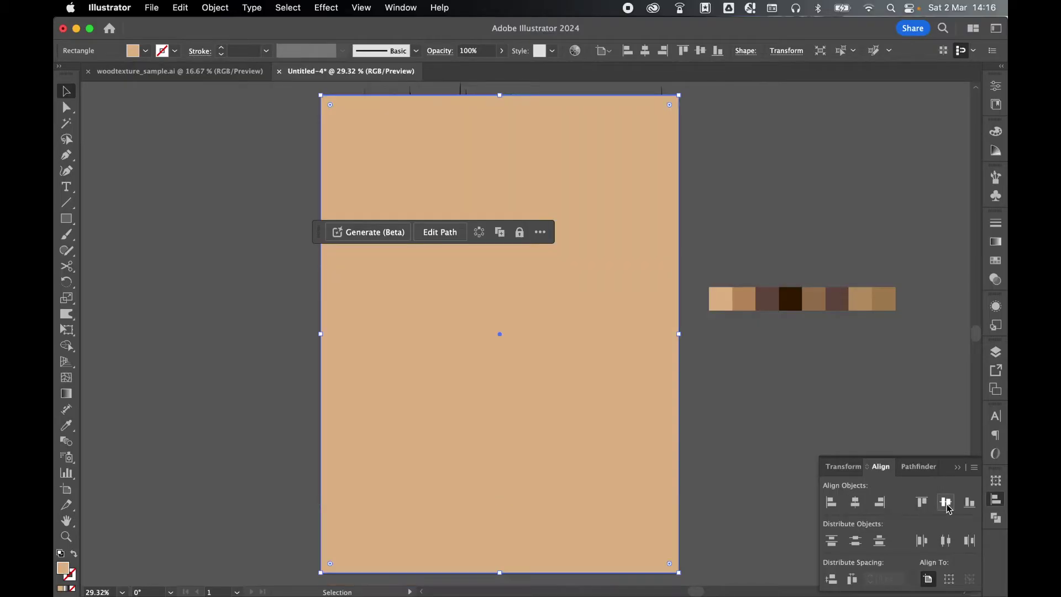
pyautogui.rightClick(602, 313)
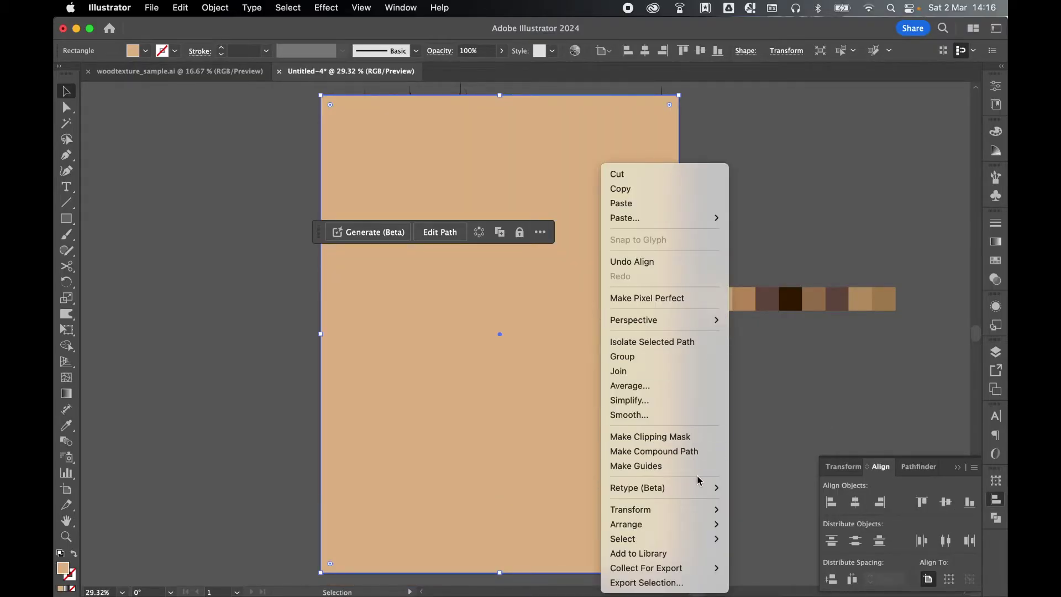
pyautogui.moveTo(699, 524)
pyautogui.click(785, 561)
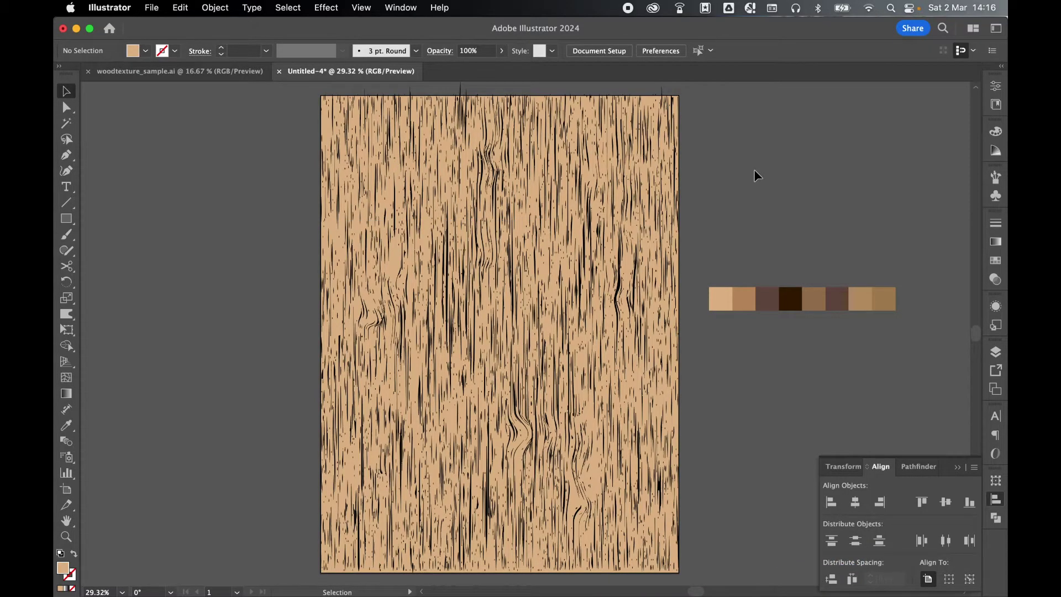
pyautogui.click(474, 125)
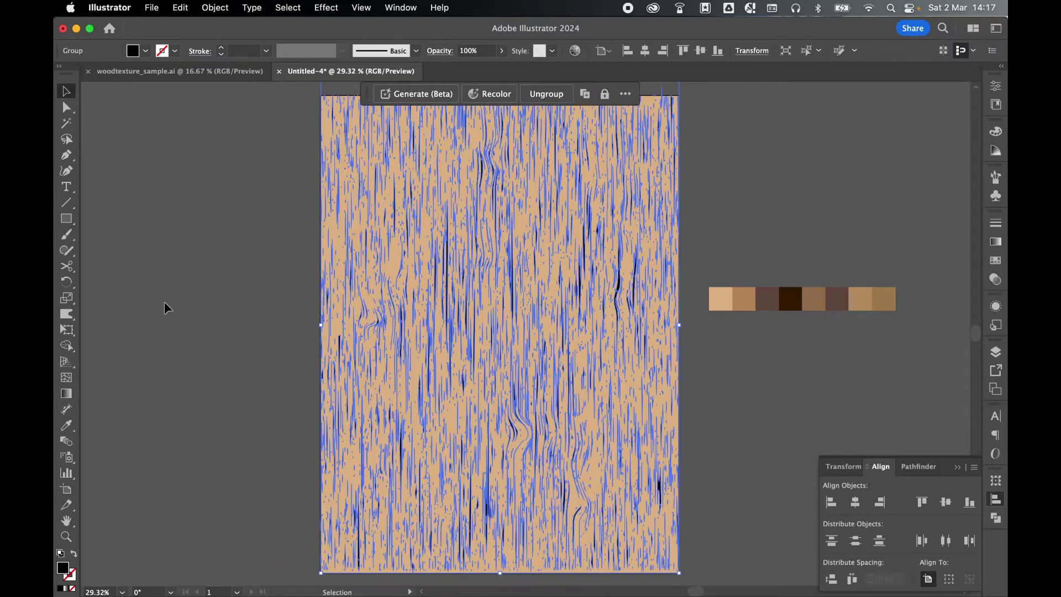
# Recolour the grain group with the second swatch's brown using the Eyedropper, then deselect
pyautogui.doubleClick(63, 568)
pyautogui.moveTo(727, 257)
pyautogui.mouseDown()
pyautogui.moveTo(722, 227)
pyautogui.moveTo(723, 252)
pyautogui.mouseUp()
pyautogui.click(961, 162)
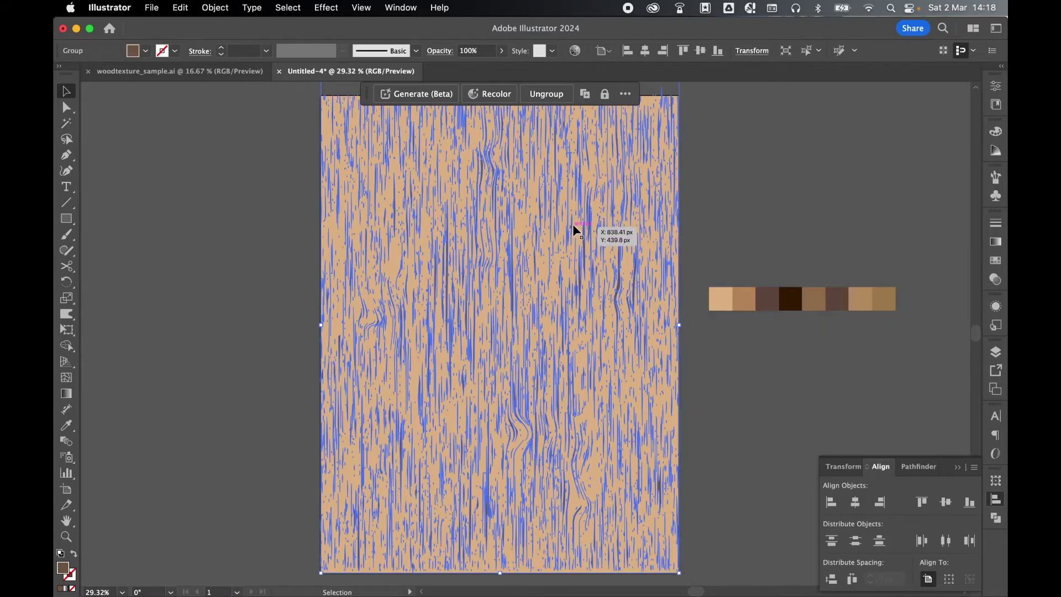
pyautogui.moveTo(67, 425); pyautogui.dragTo(96, 425)
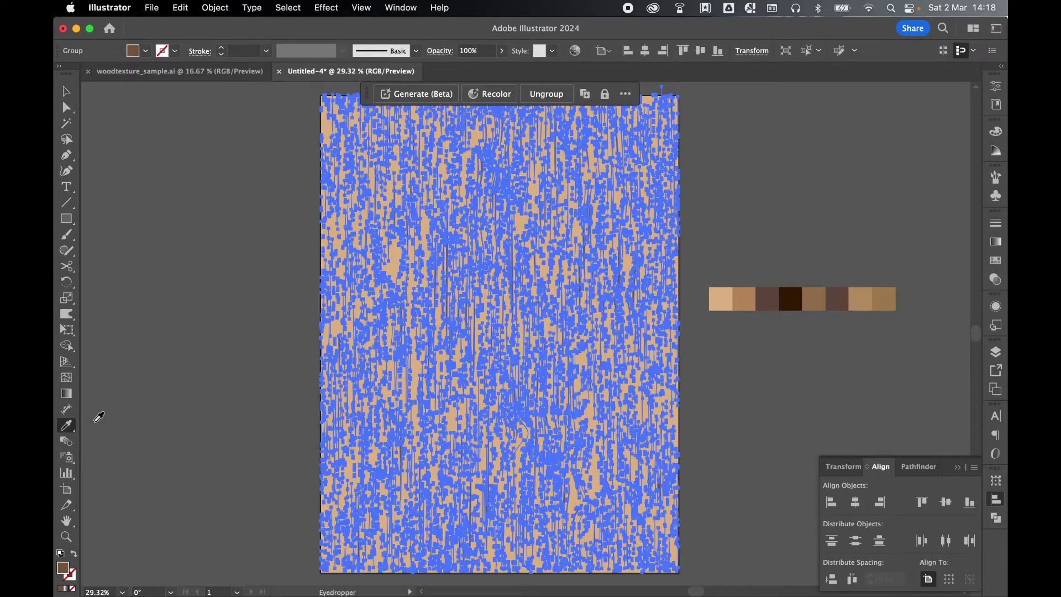
pyautogui.click(750, 299)
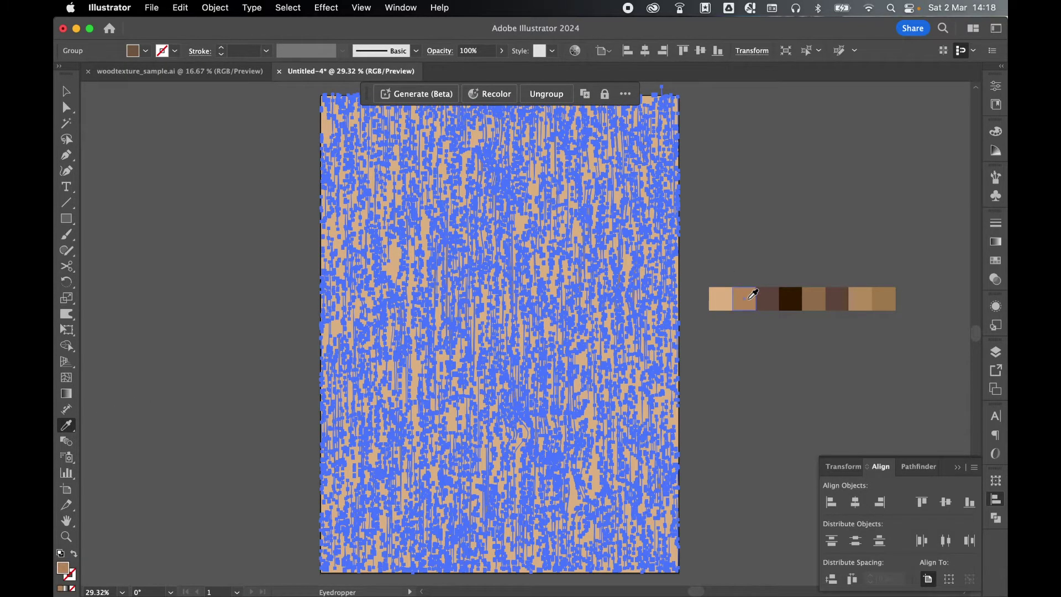
pyautogui.press('v')
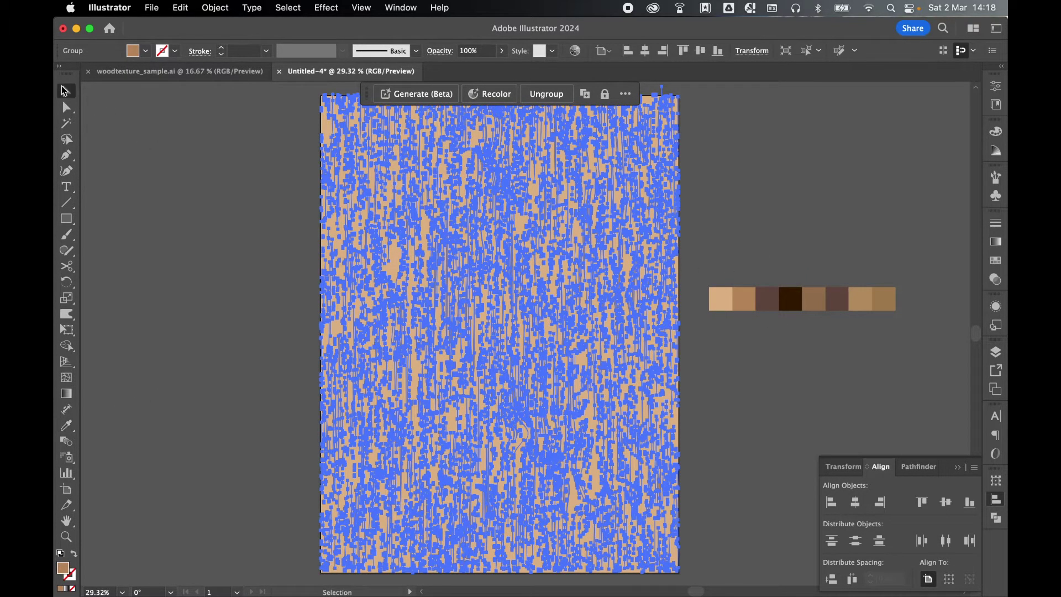
pyautogui.click(95, 106)
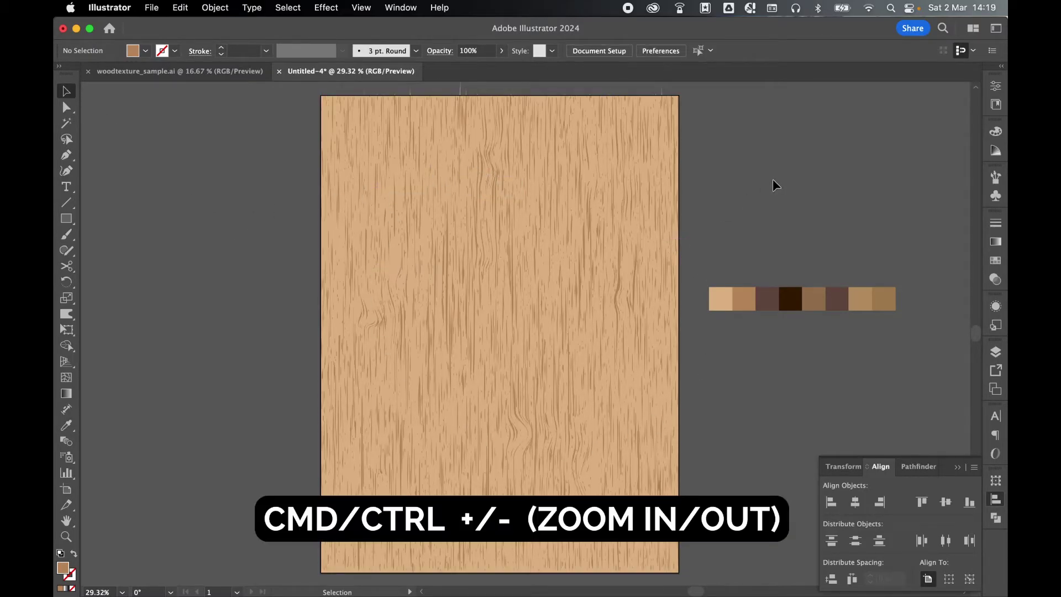
pyautogui.press('super+minus')
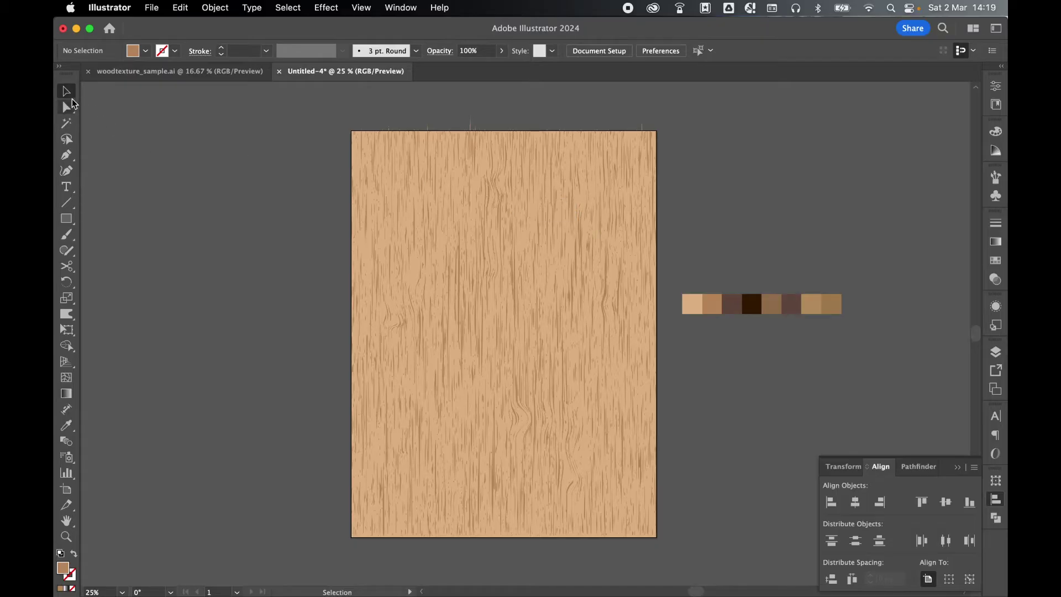
# Select the brown wood-grain group and enlarge it proportionally until it overhangs every artboard edge
pyautogui.click(473, 148)
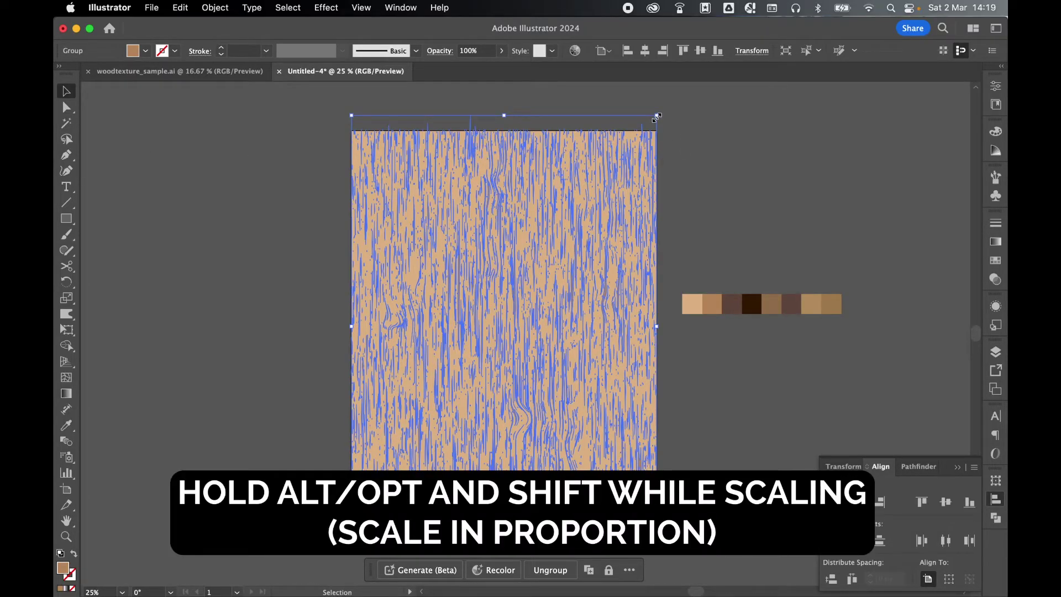
pyautogui.moveTo(657, 116); pyautogui.dragTo(664, 108)
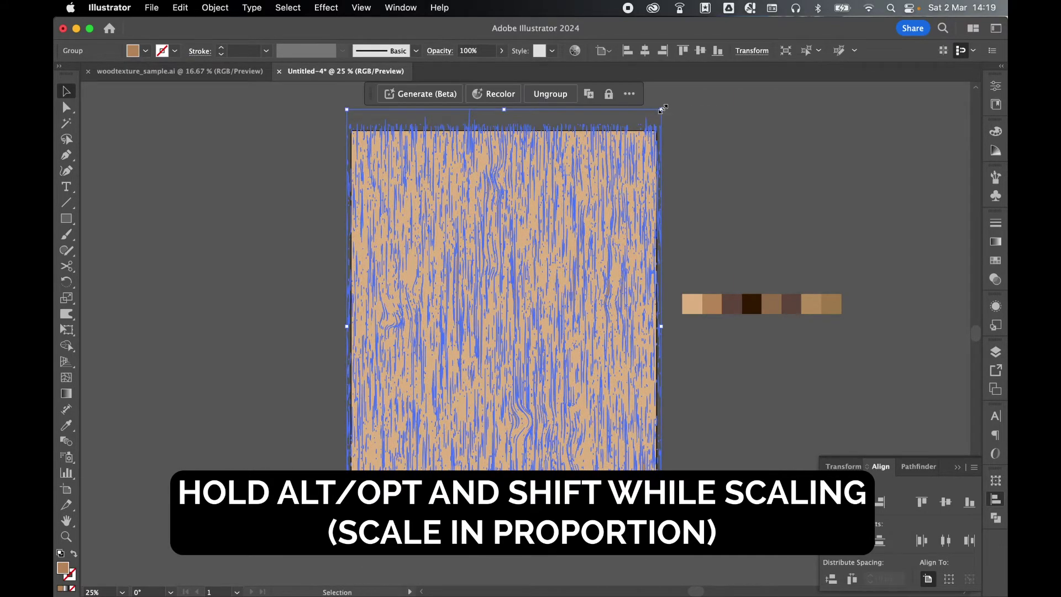
# Deselect the grain and draw a 1200 × 1600 px rectangle with the Rectangle tool
pyautogui.click(710, 189)
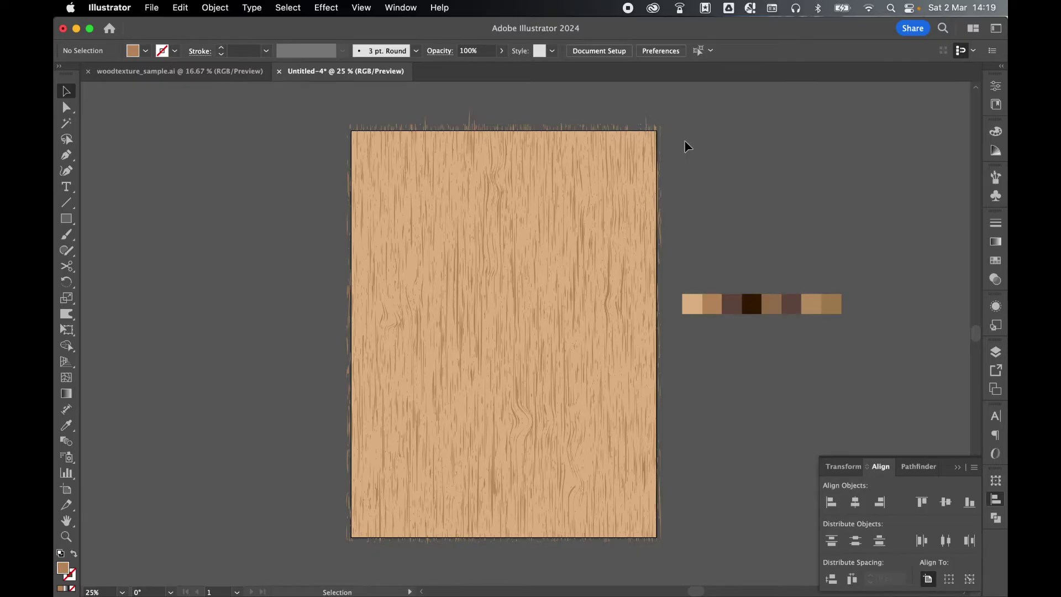
pyautogui.click(67, 218)
pyautogui.click(118, 216)
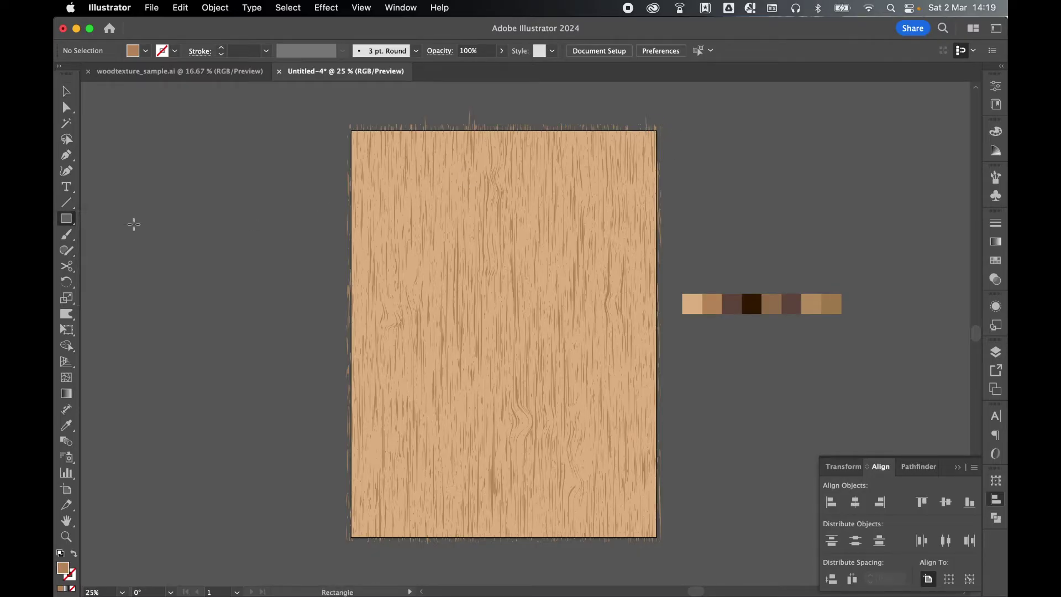
pyautogui.click(278, 266)
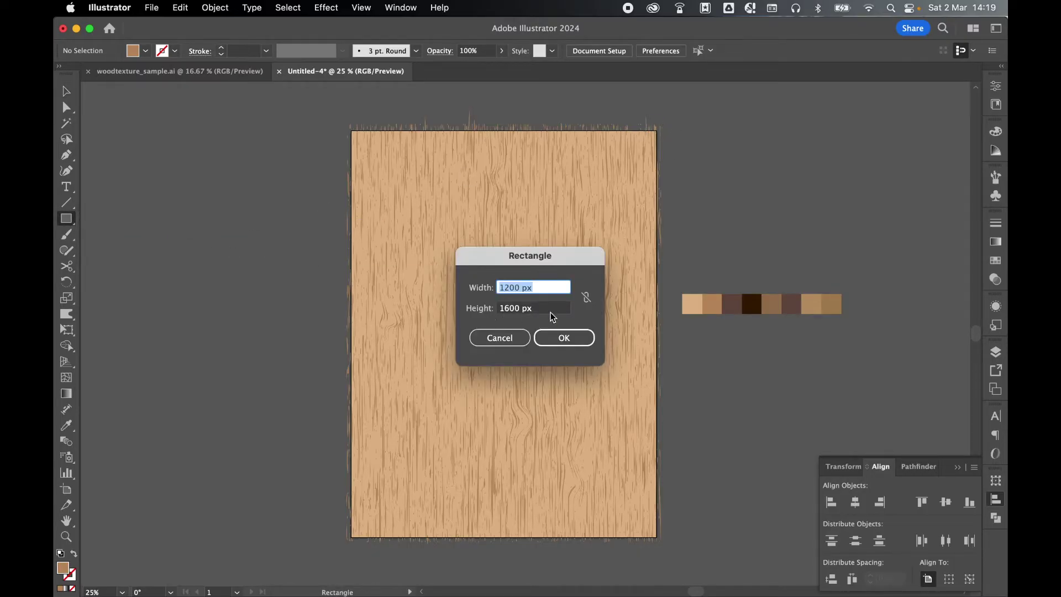
pyautogui.click(556, 344)
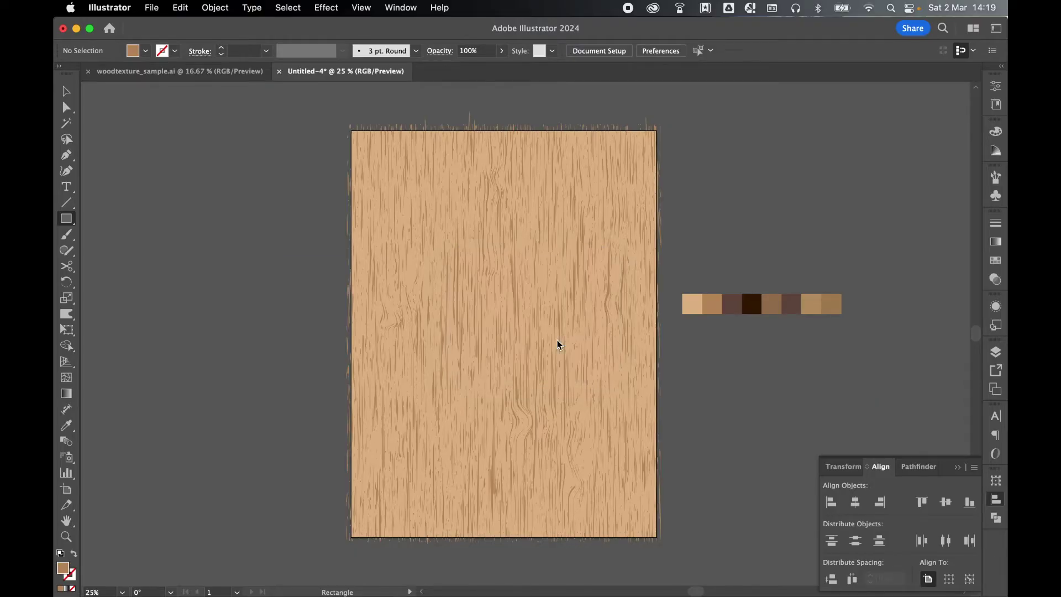
# Centre the brown rectangle horizontally and vertically on the artboard, then add the texture to the selection
pyautogui.click(73, 95)
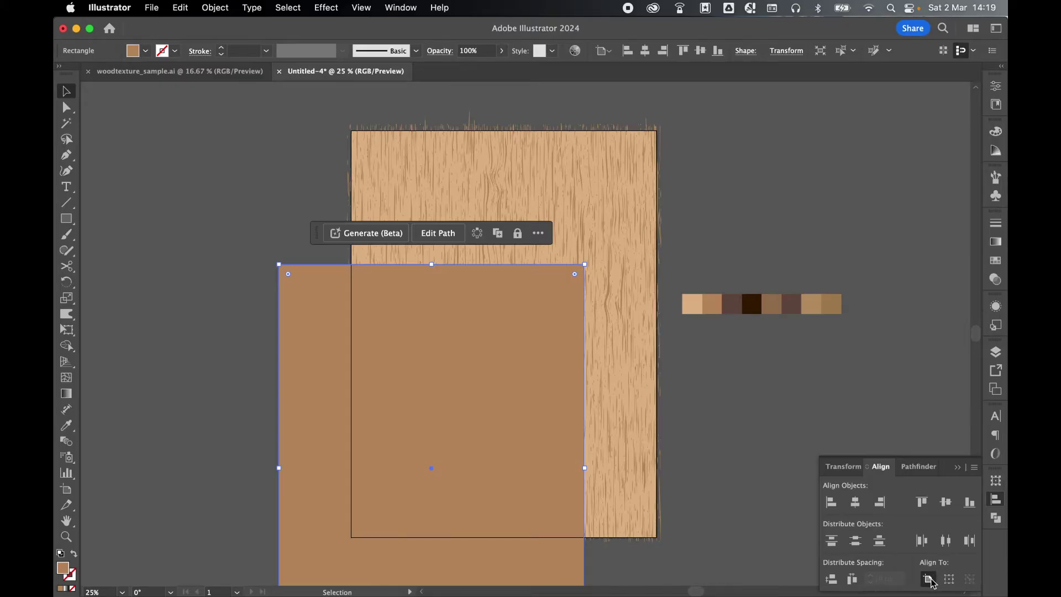
pyautogui.click(858, 503)
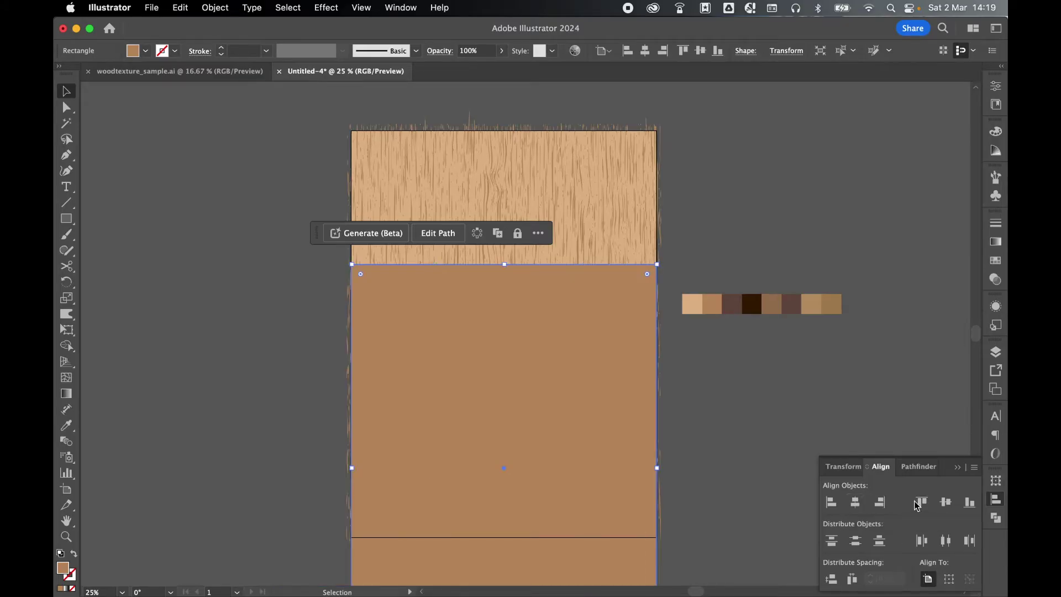
pyautogui.click(947, 502)
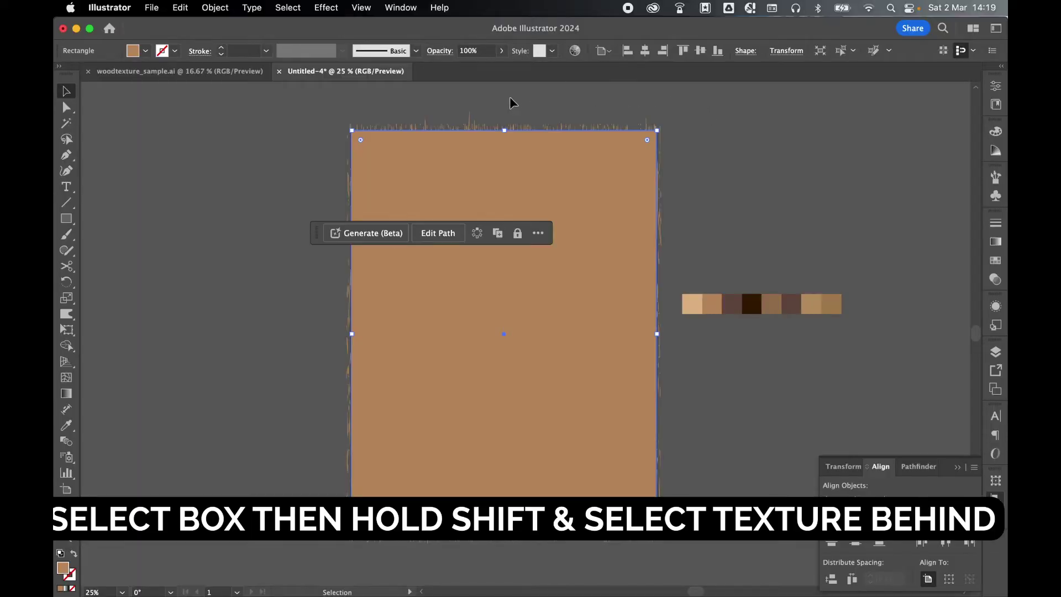
pyautogui.keyDown('shift'); pyautogui.click(471, 124); pyautogui.keyUp('shift')
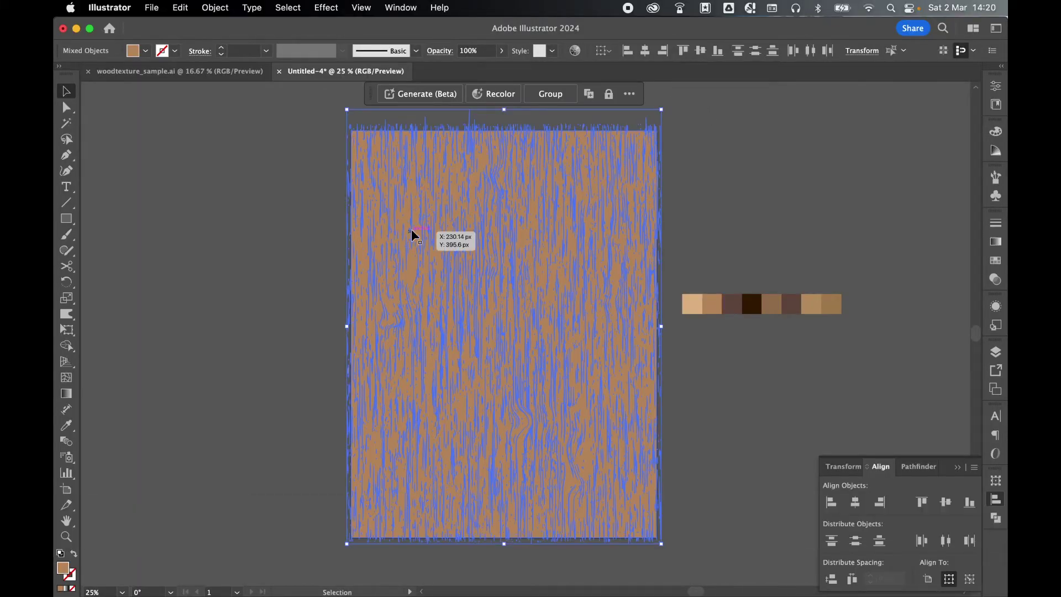
# Clip the wood-grain texture to the artboard with Object > Clipping Mask > Make
pyautogui.click(215, 7)
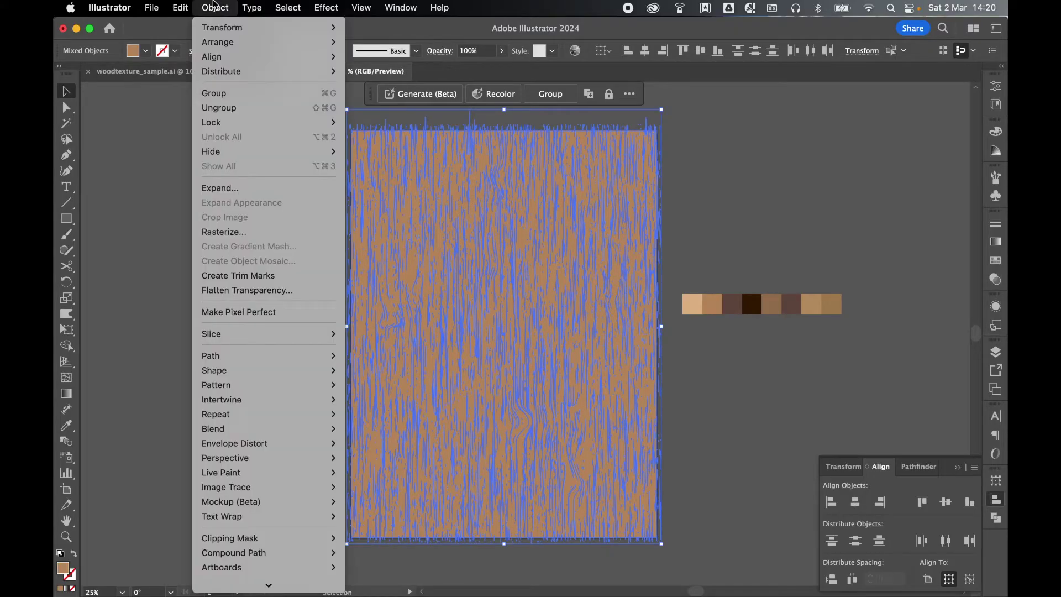
pyautogui.moveTo(238, 538)
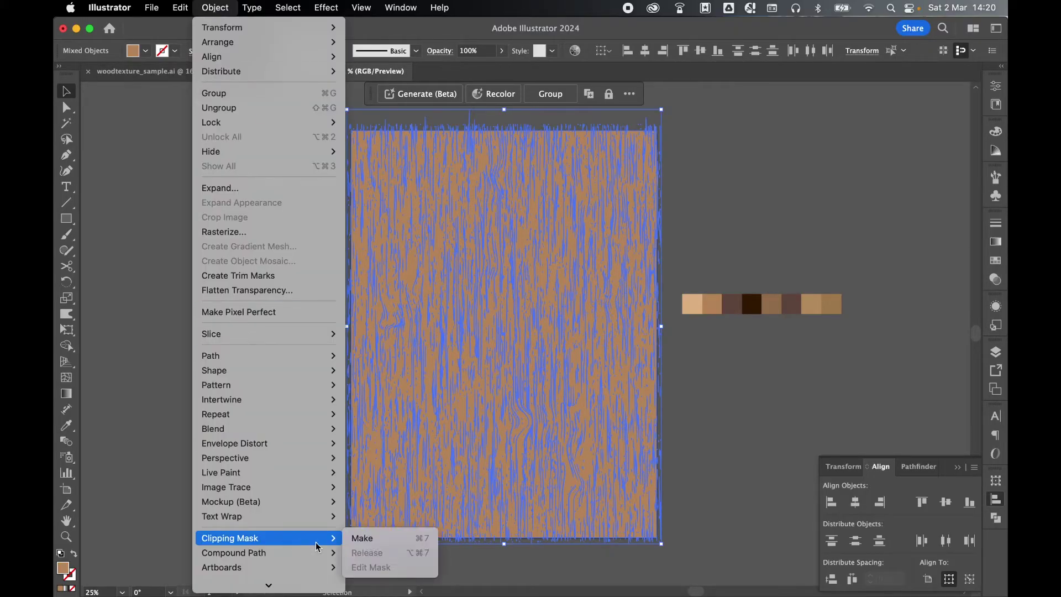
pyautogui.click(381, 539)
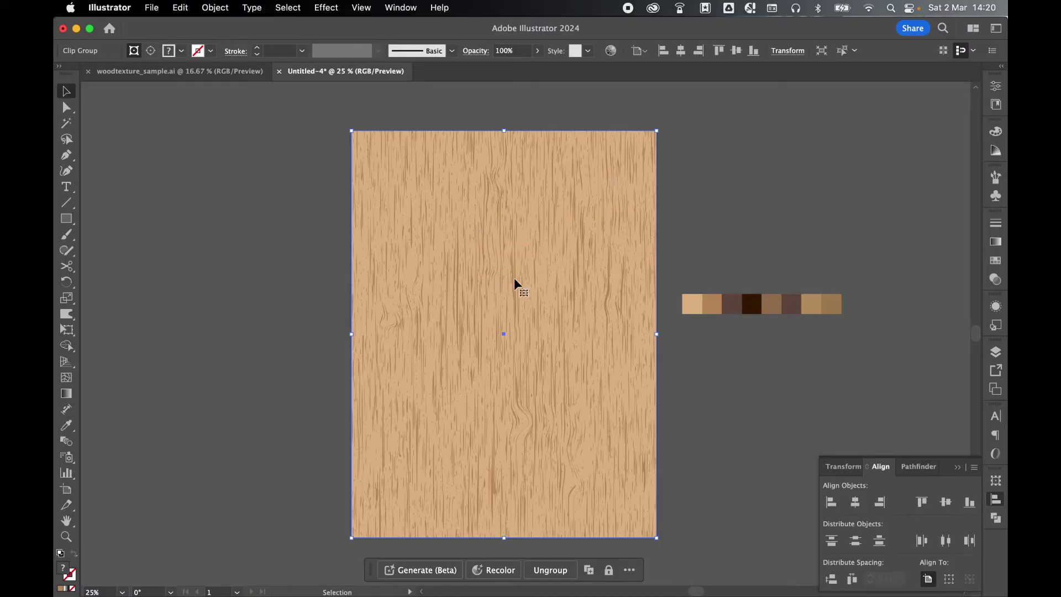
# Release the clipping mask, deselect, and delete the wood-colour swatch strip
pyautogui.click(216, 7)
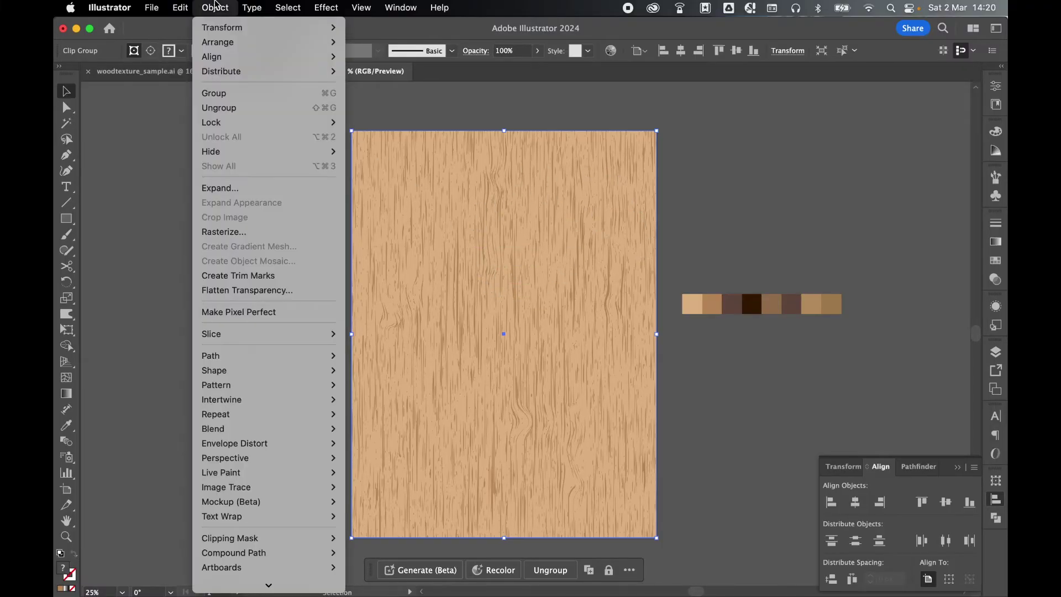
pyautogui.moveTo(251, 539)
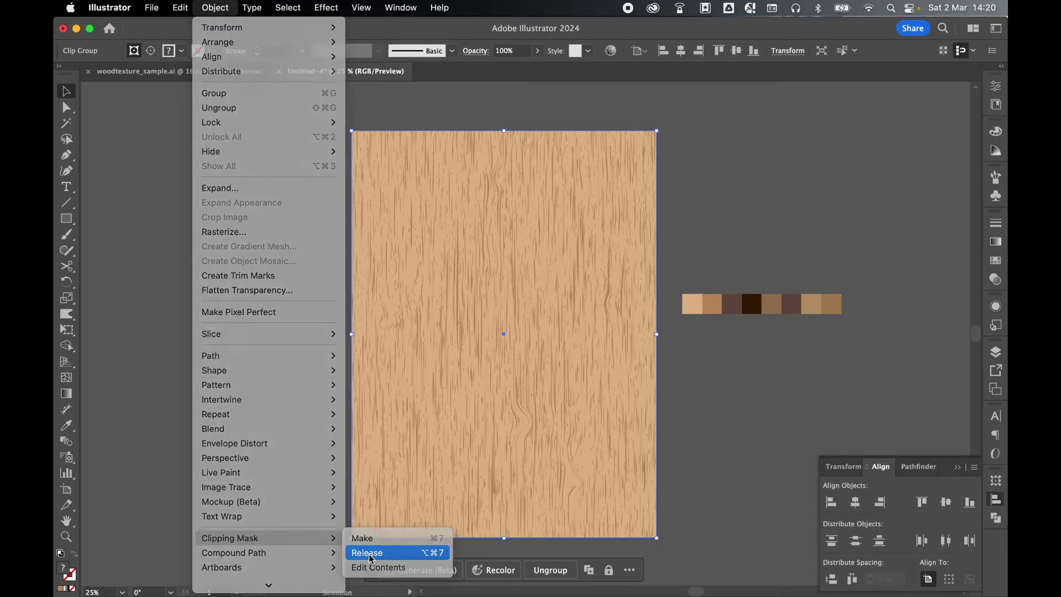
pyautogui.click(370, 554)
pyautogui.click(736, 167)
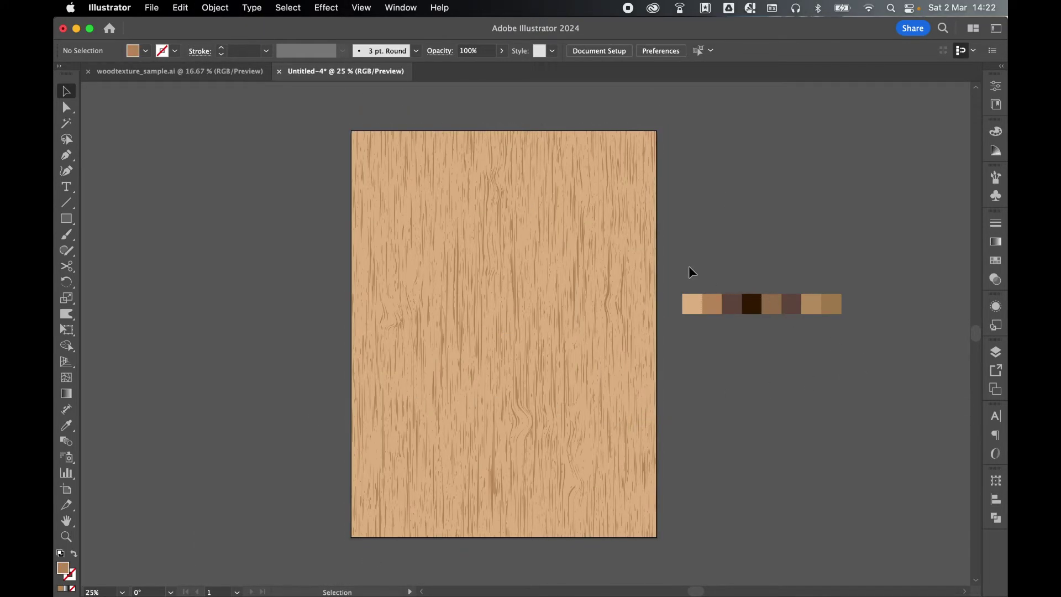
pyautogui.click(681, 264)
pyautogui.press('Delete')
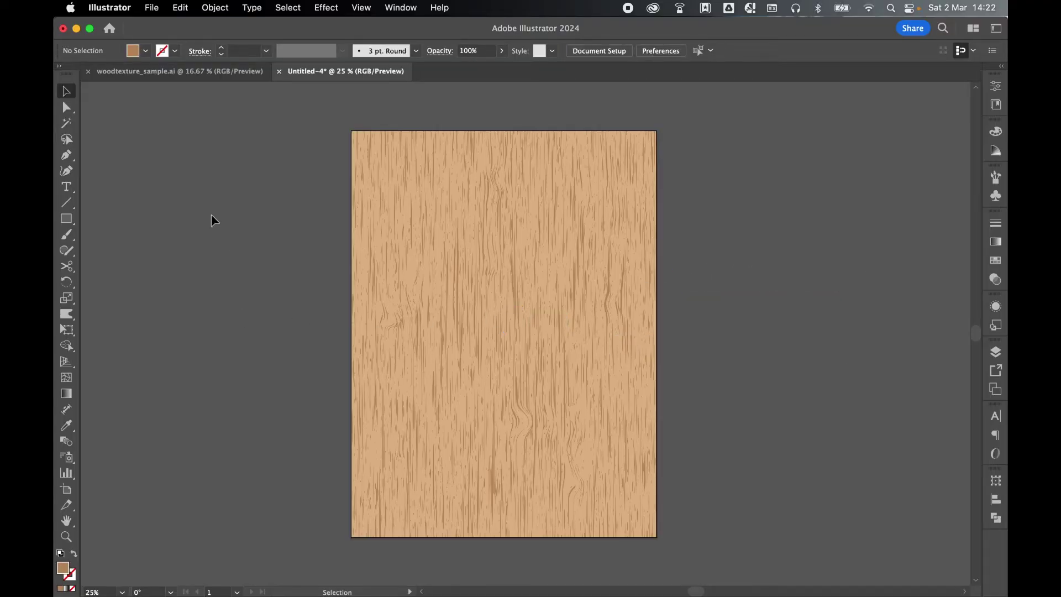
# Save the document to this computer as woodtexture in Illustrator EPS format in DWD Images
pyautogui.click(151, 7)
pyautogui.click(182, 151)
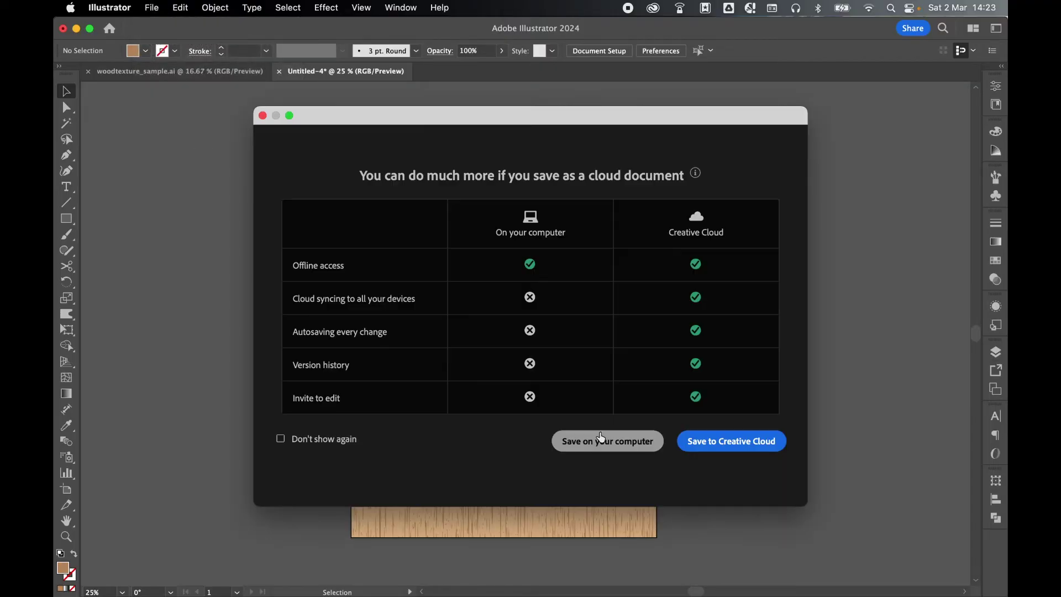
pyautogui.click(601, 440)
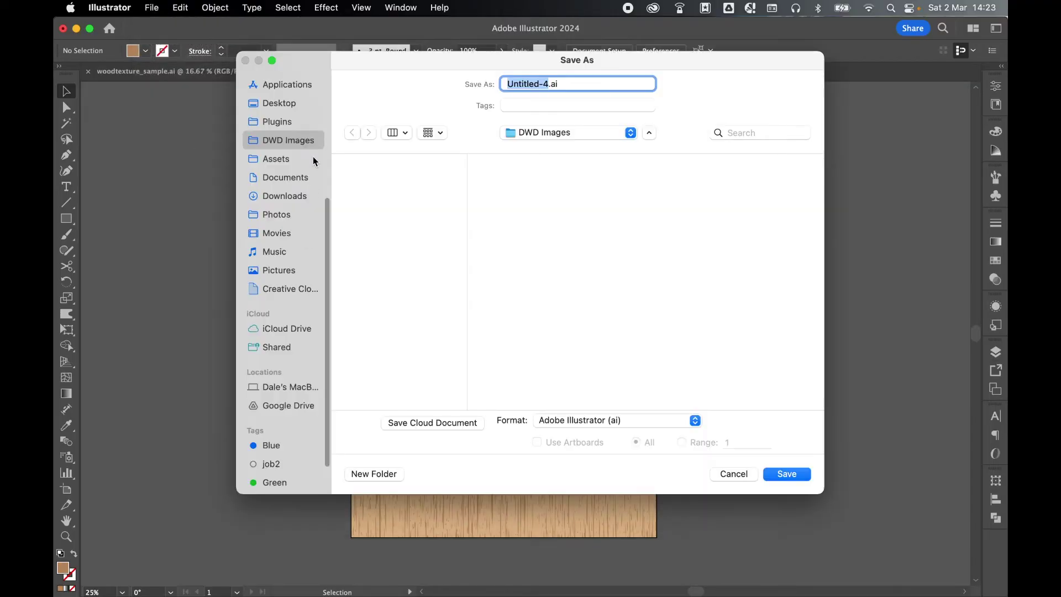
pyautogui.click(593, 419)
pyautogui.click(608, 434)
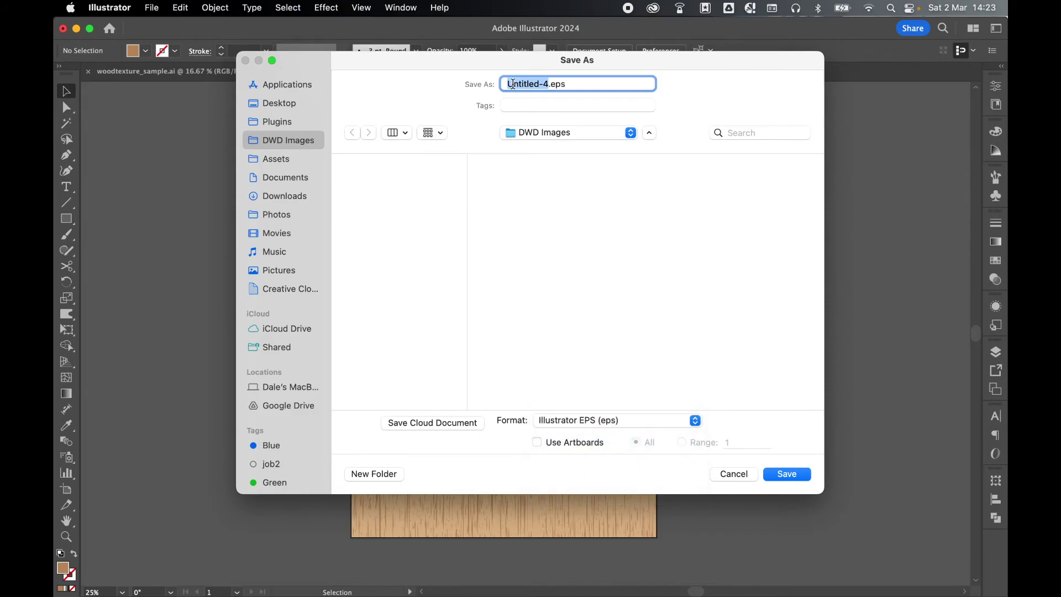
pyautogui.write('woodtexture')
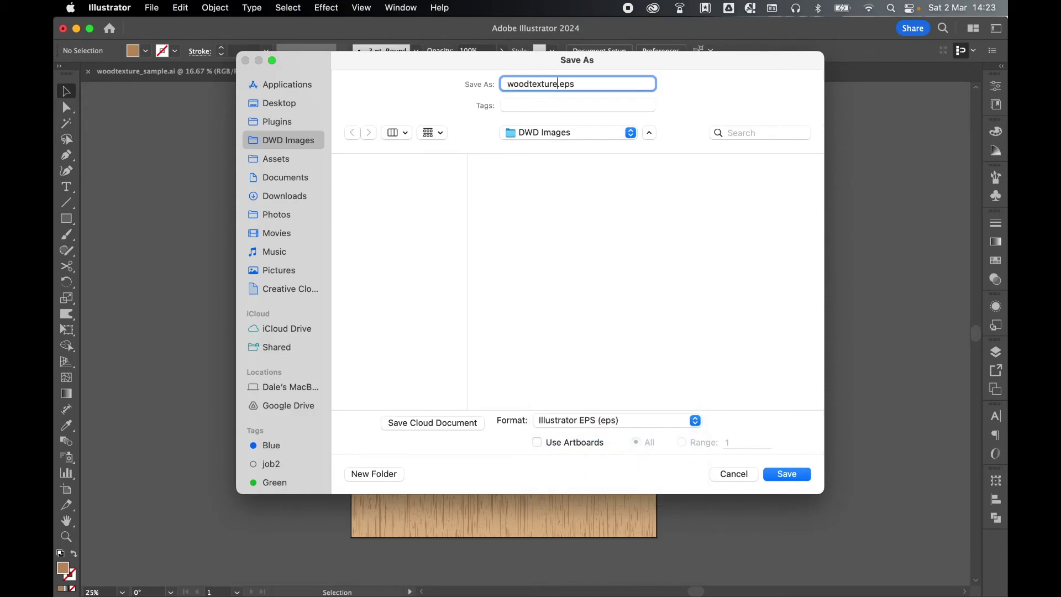
pyautogui.click(781, 472)
# Accept the EPS options with Illustrator 2020 EPS version and TIFF (8-bit Color) preview
pyautogui.click(570, 126)
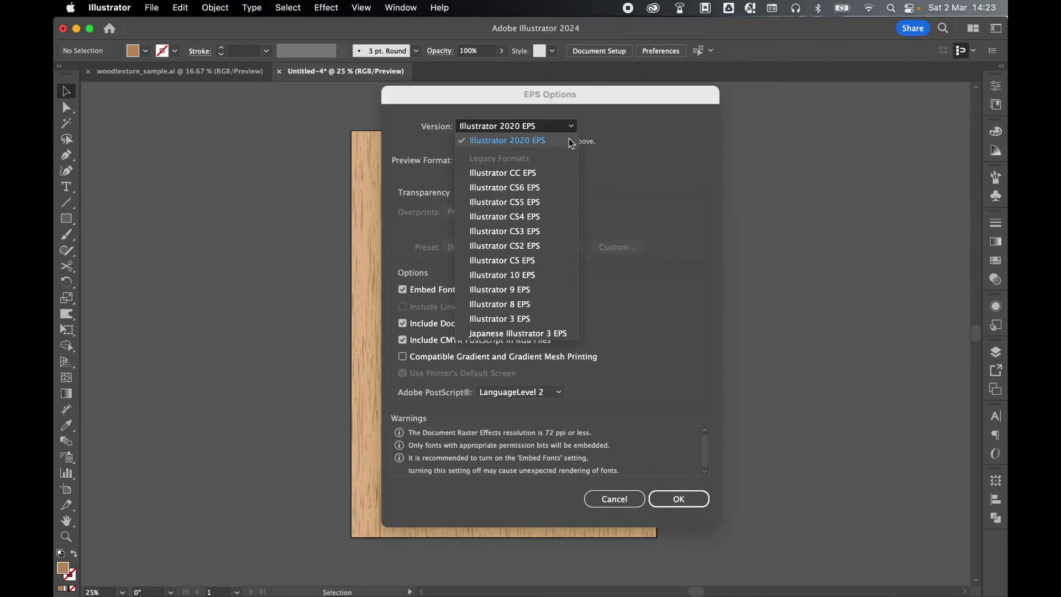
pyautogui.click(572, 146)
pyautogui.click(536, 160)
pyautogui.click(527, 209)
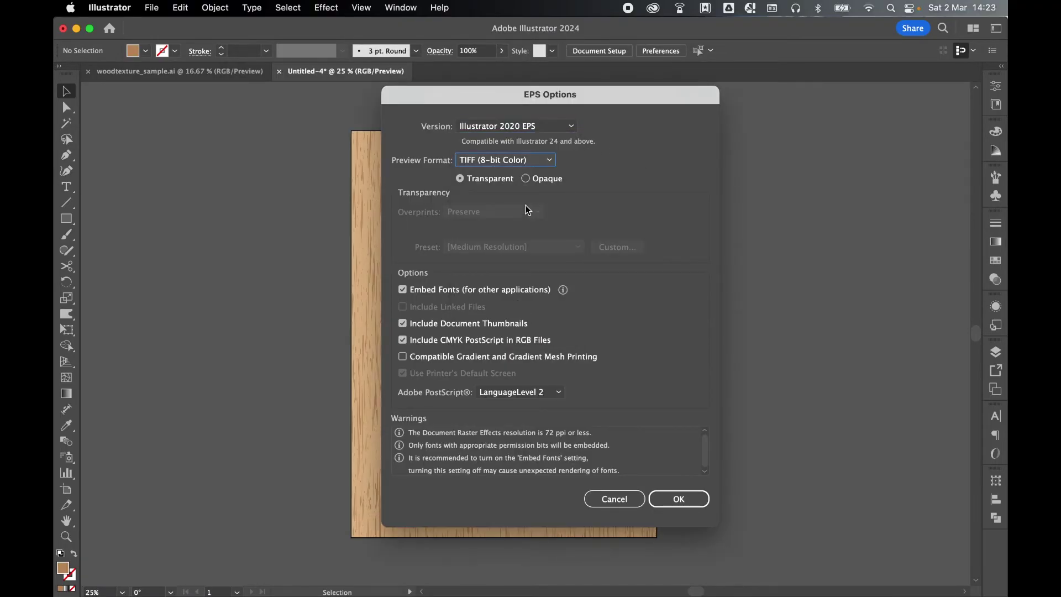
pyautogui.click(691, 503)
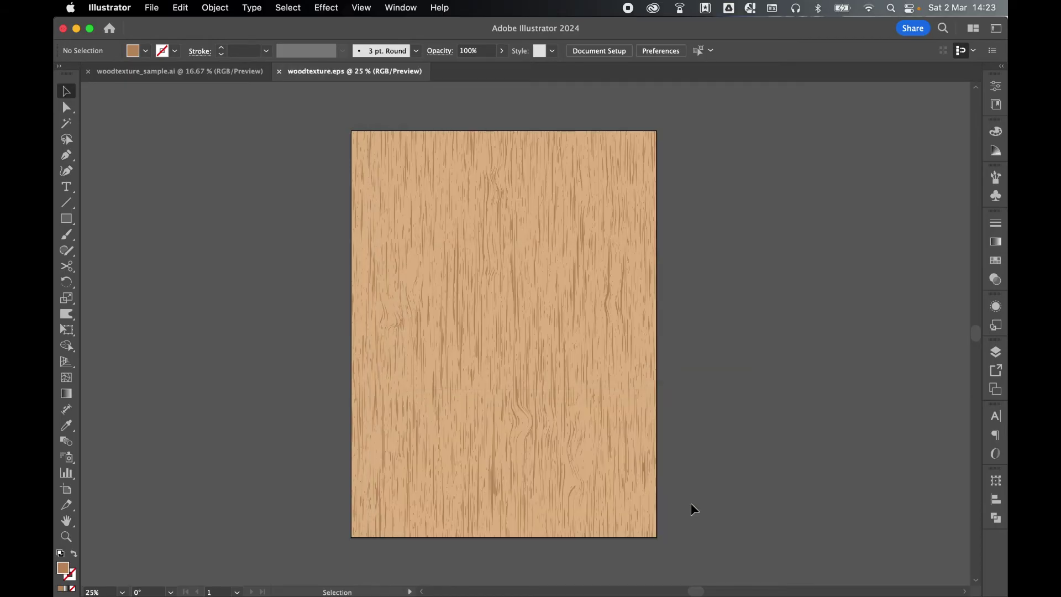
pyautogui.press('super+Tab')
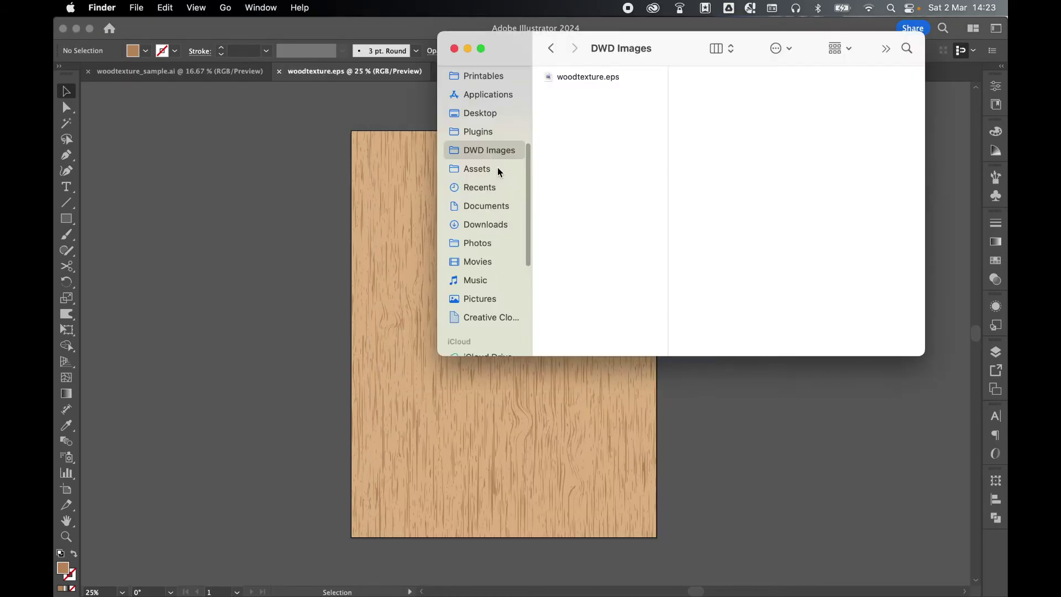
# Quick Look woodtexture.eps in Finder, then reopen it with Adobe Illustrator 2024
pyautogui.click(601, 77)
pyautogui.press('space')
pyautogui.press('space')
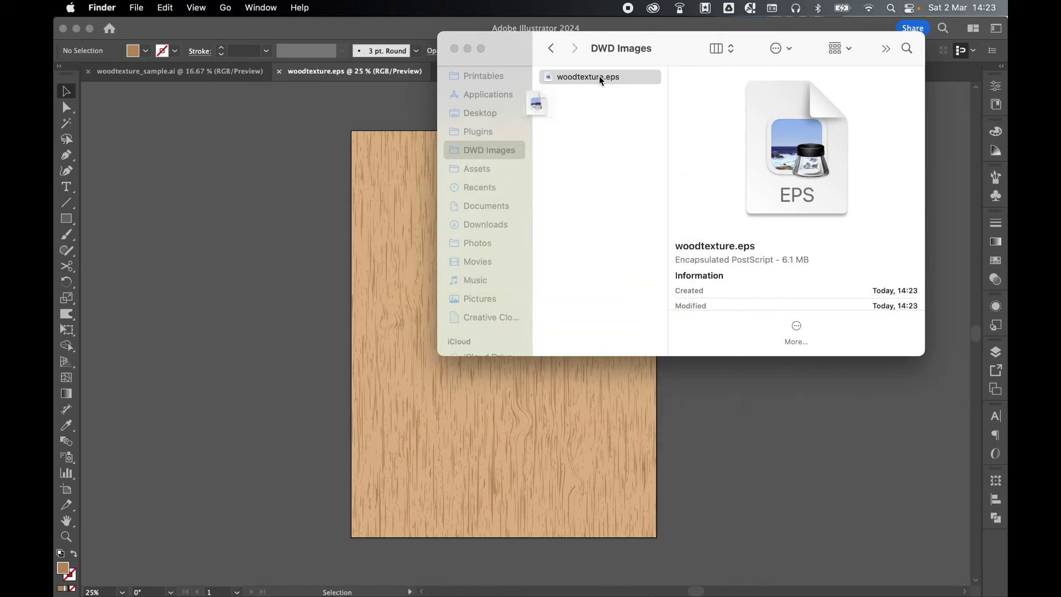
pyautogui.rightClick(600, 78)
pyautogui.moveTo(628, 99)
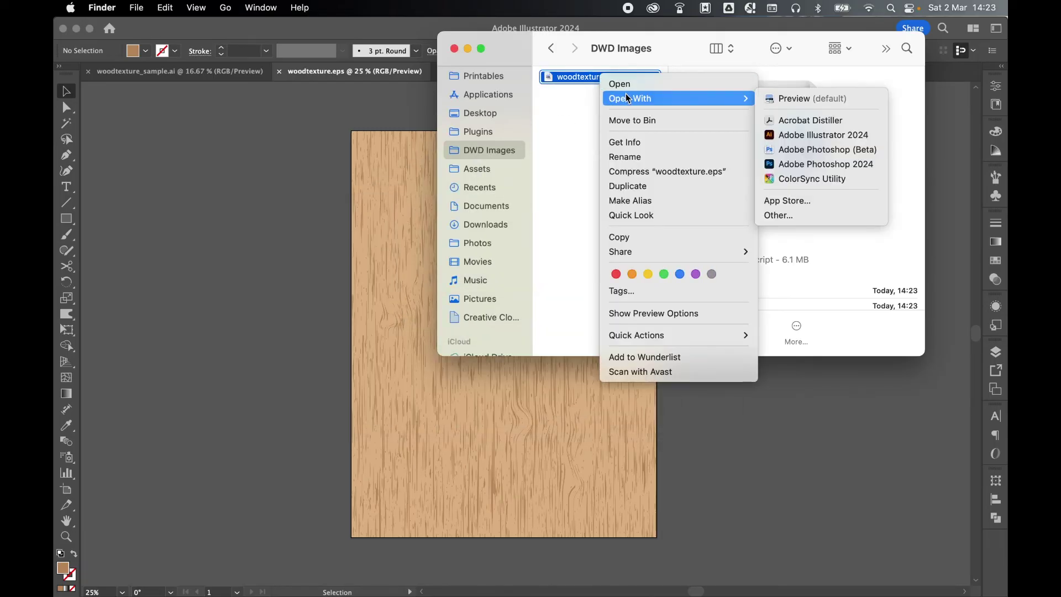
pyautogui.click(816, 134)
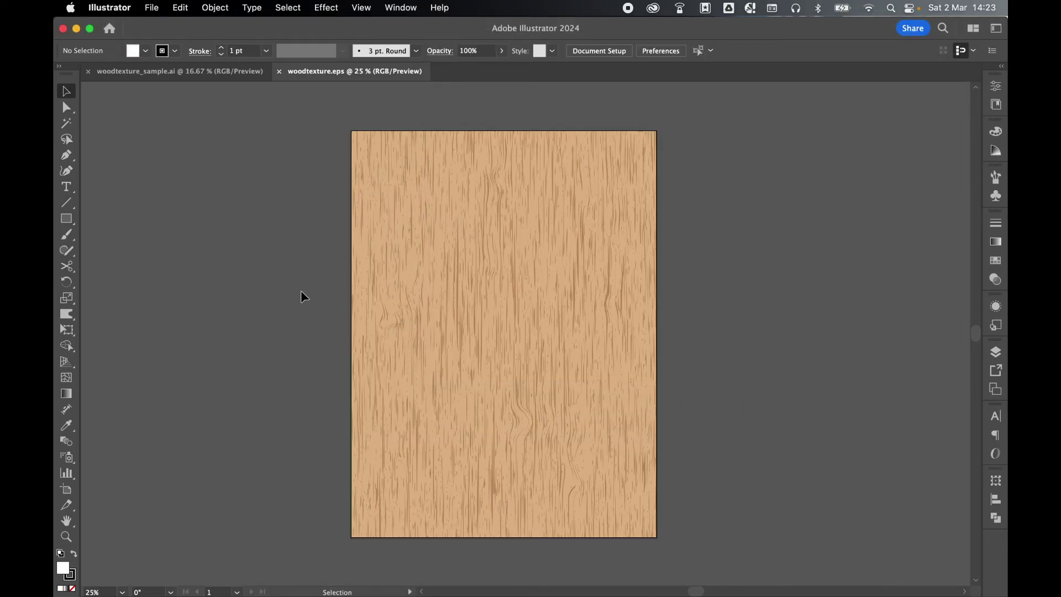
# Switch to woodtexture_sample.ai and enlarge the first, light wood texture up and right
pyautogui.click(234, 72)
pyautogui.click(255, 167)
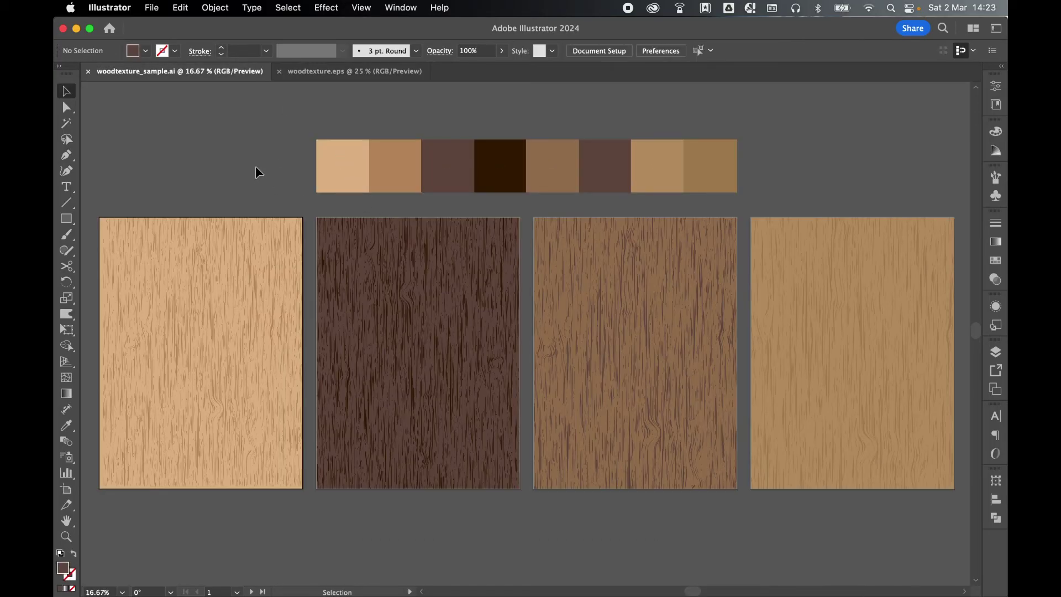
pyautogui.click(293, 470)
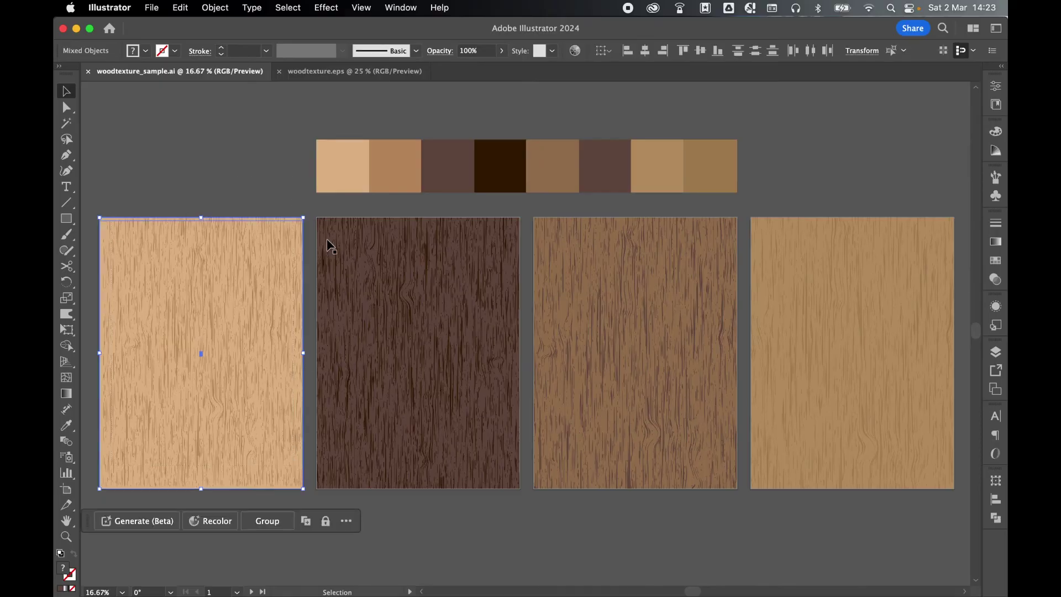
pyautogui.moveTo(303, 218); pyautogui.dragTo(362, 115)
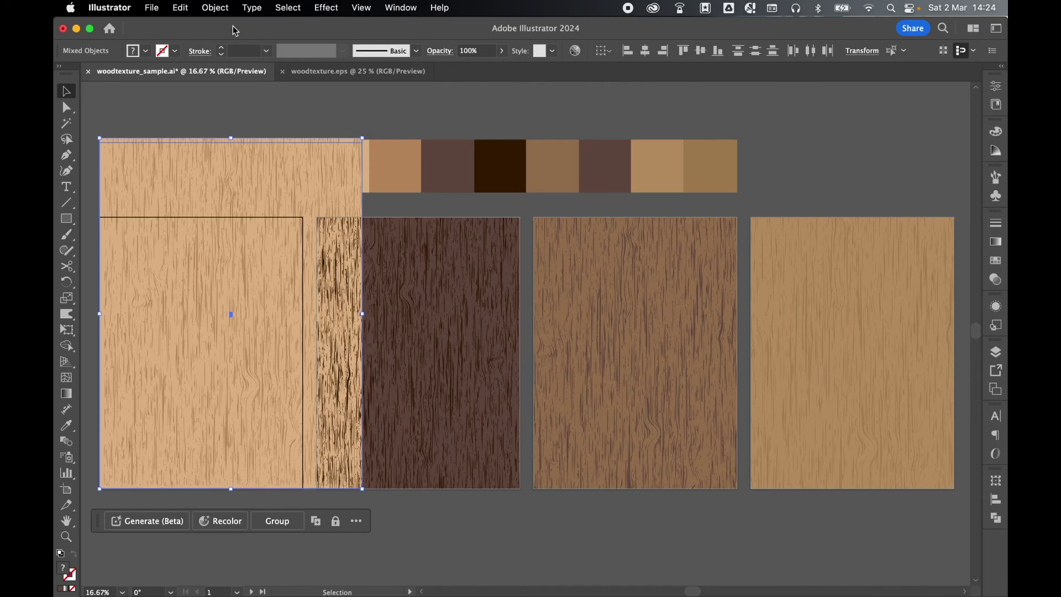
# Check the Document Color Mode setting, deselect, and undo the light texture's enlargement
pyautogui.click(165, 10)
pyautogui.moveTo(231, 395)
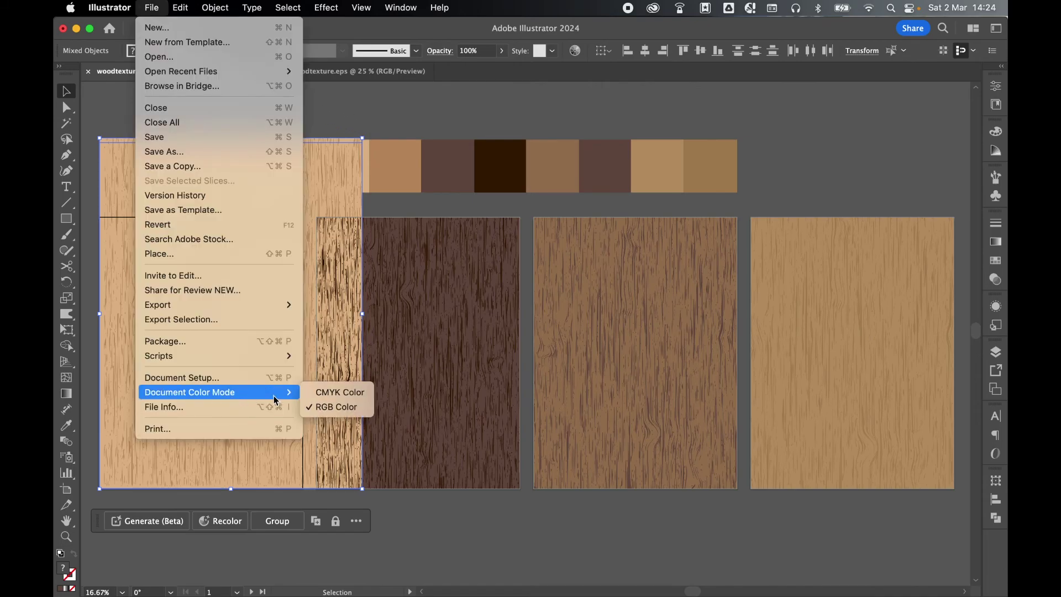
pyautogui.click(426, 114)
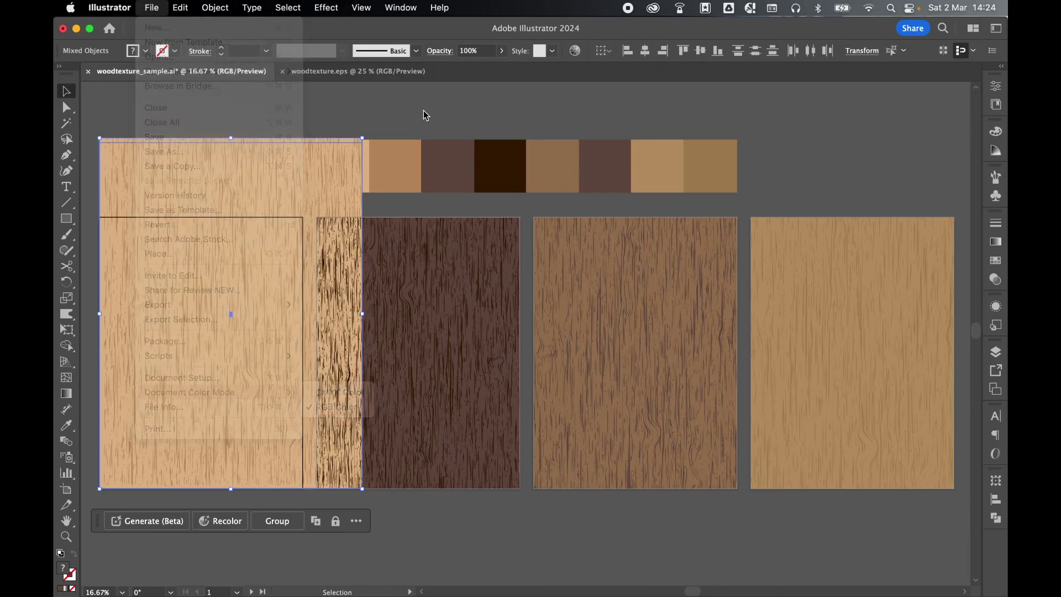
pyautogui.click(474, 114)
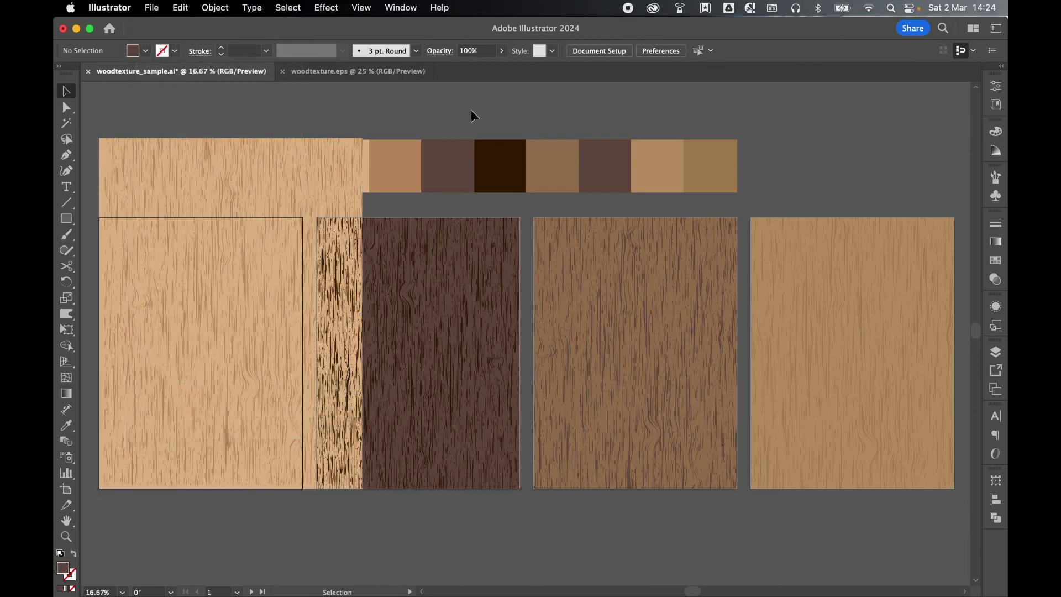
pyautogui.press('super+z')
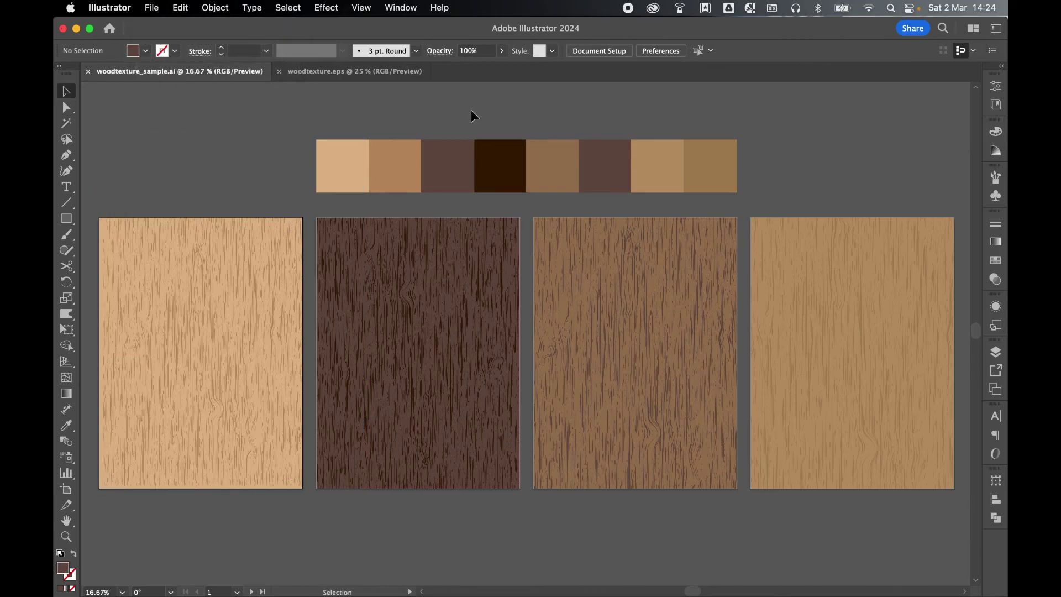